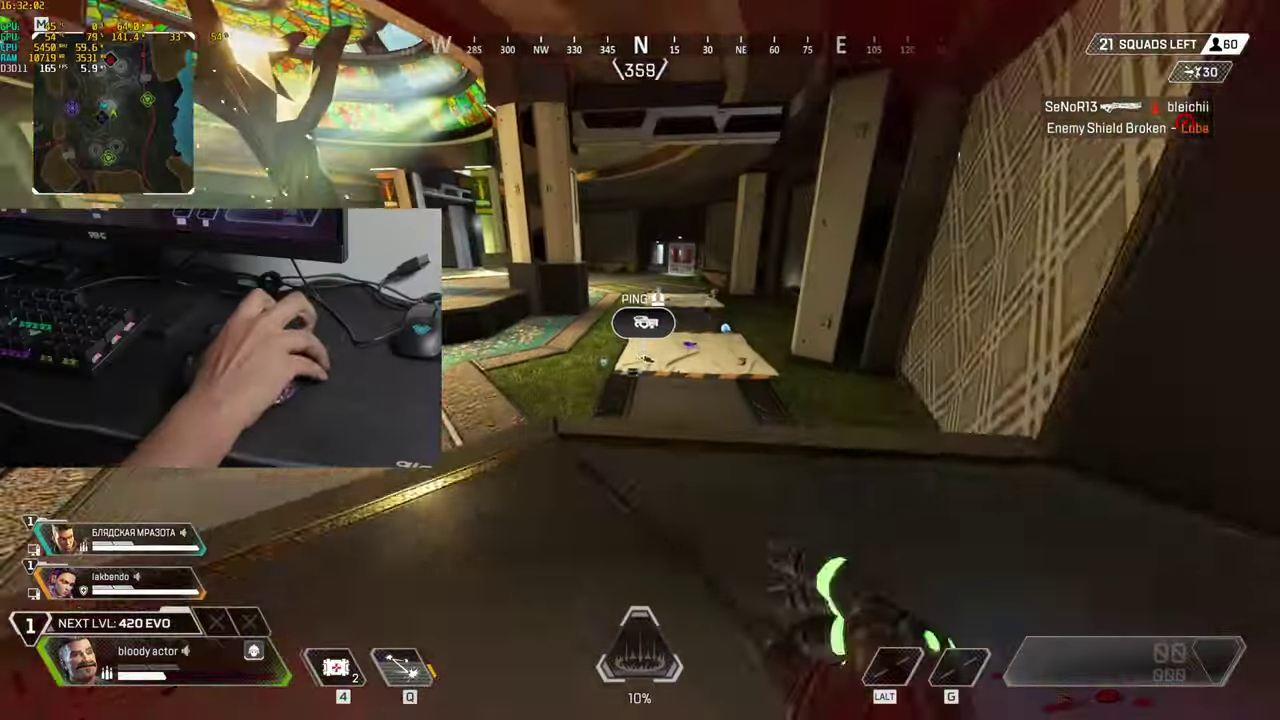
key(e)
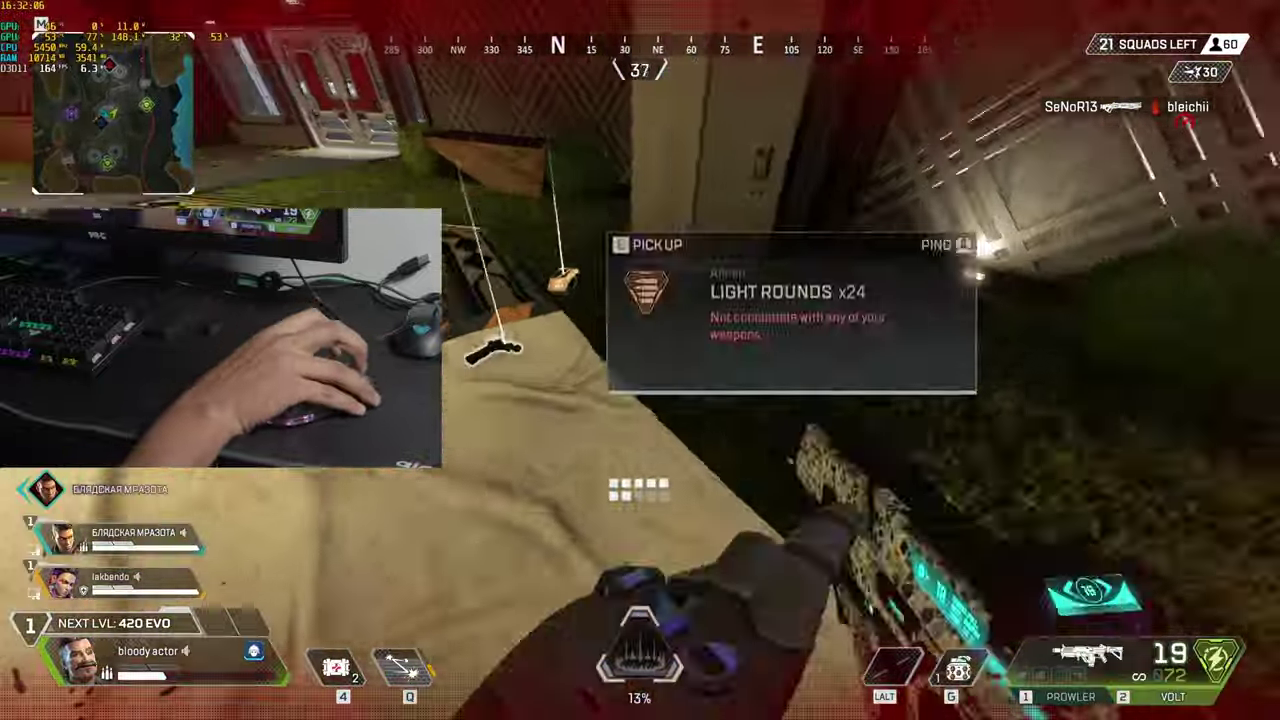
key(e)
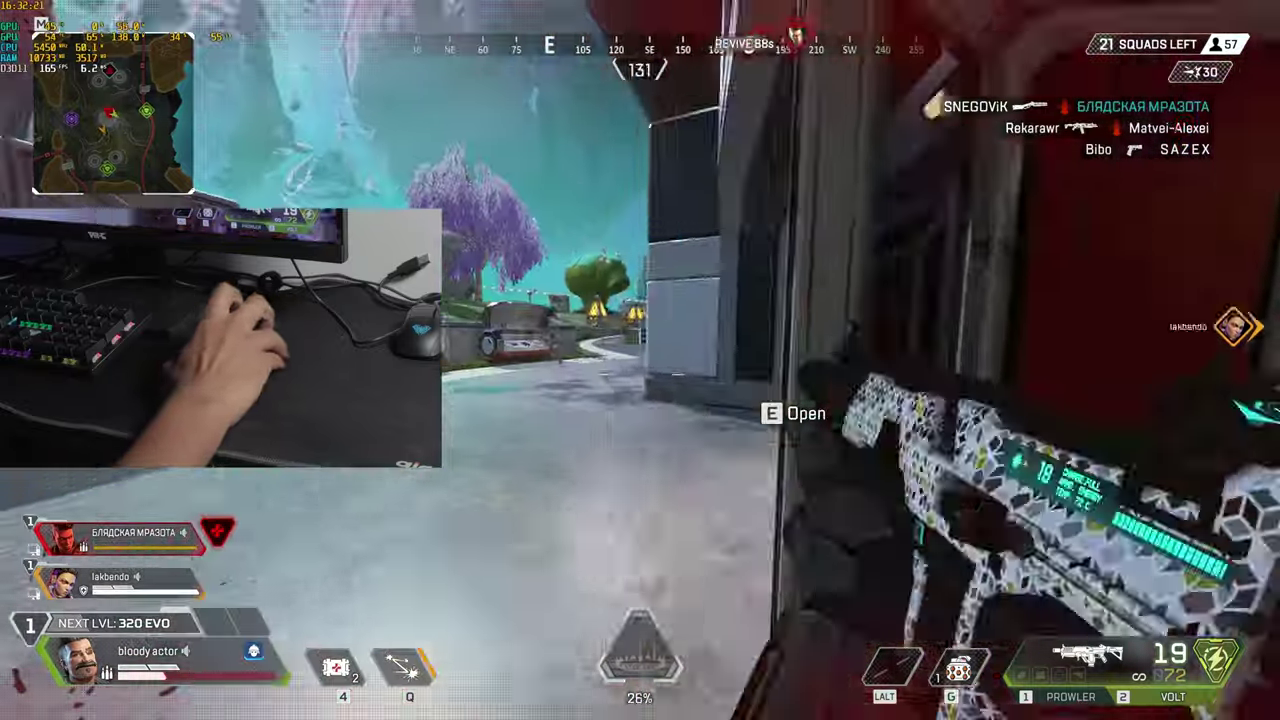
right_click(640, 360)
click(640, 360)
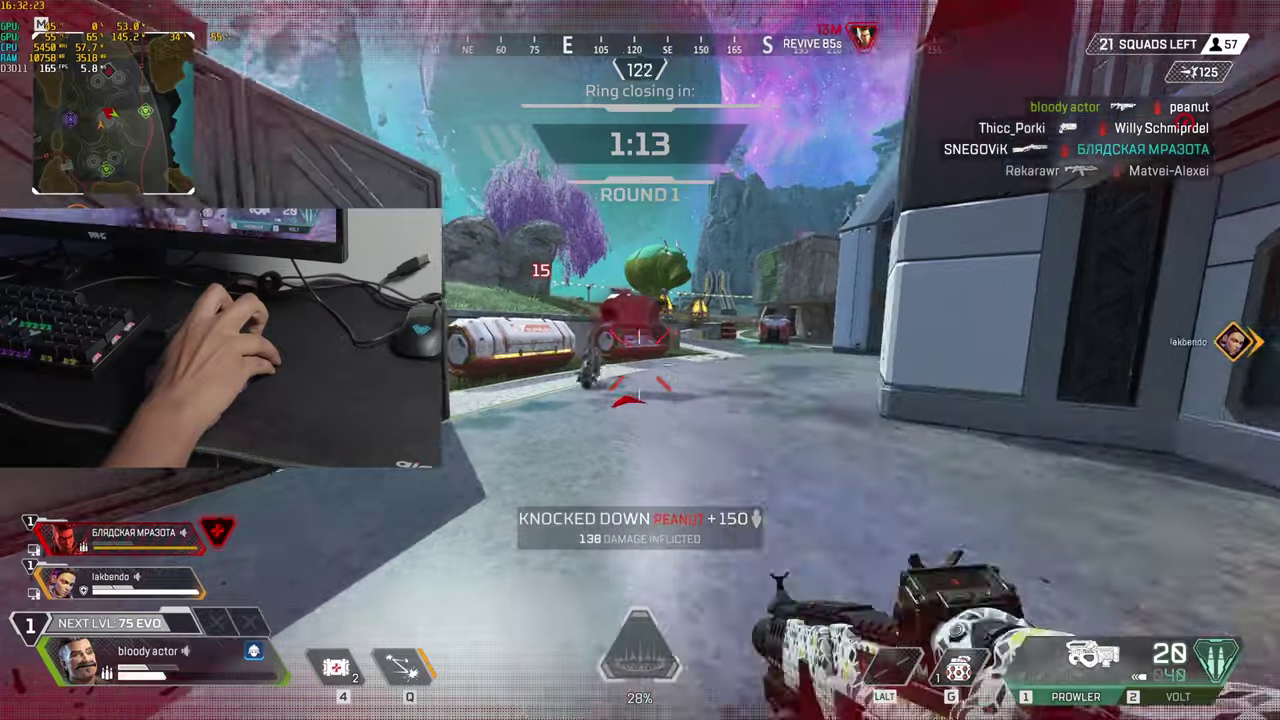
right_click(640, 360)
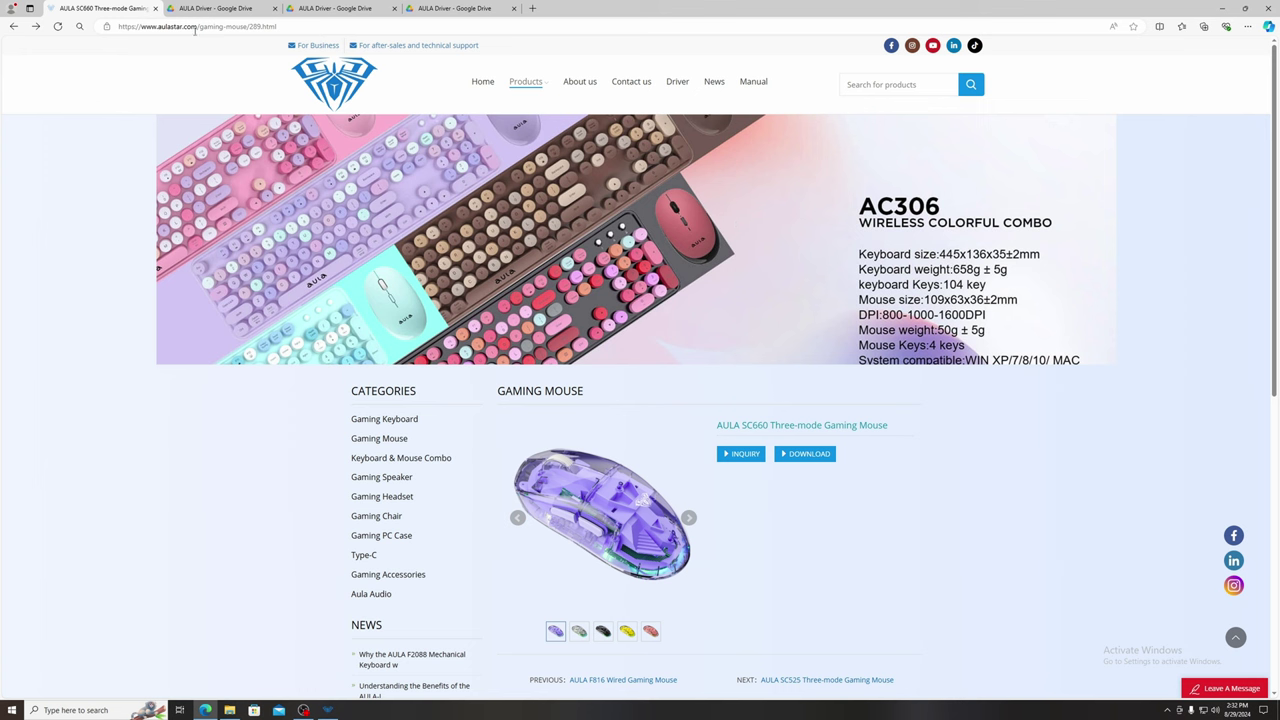
- Review the SC660 product page, the site's Driver page and the shared AULA Driver folder in Google Drive, and minimise the browser
mouse_move(535, 90)
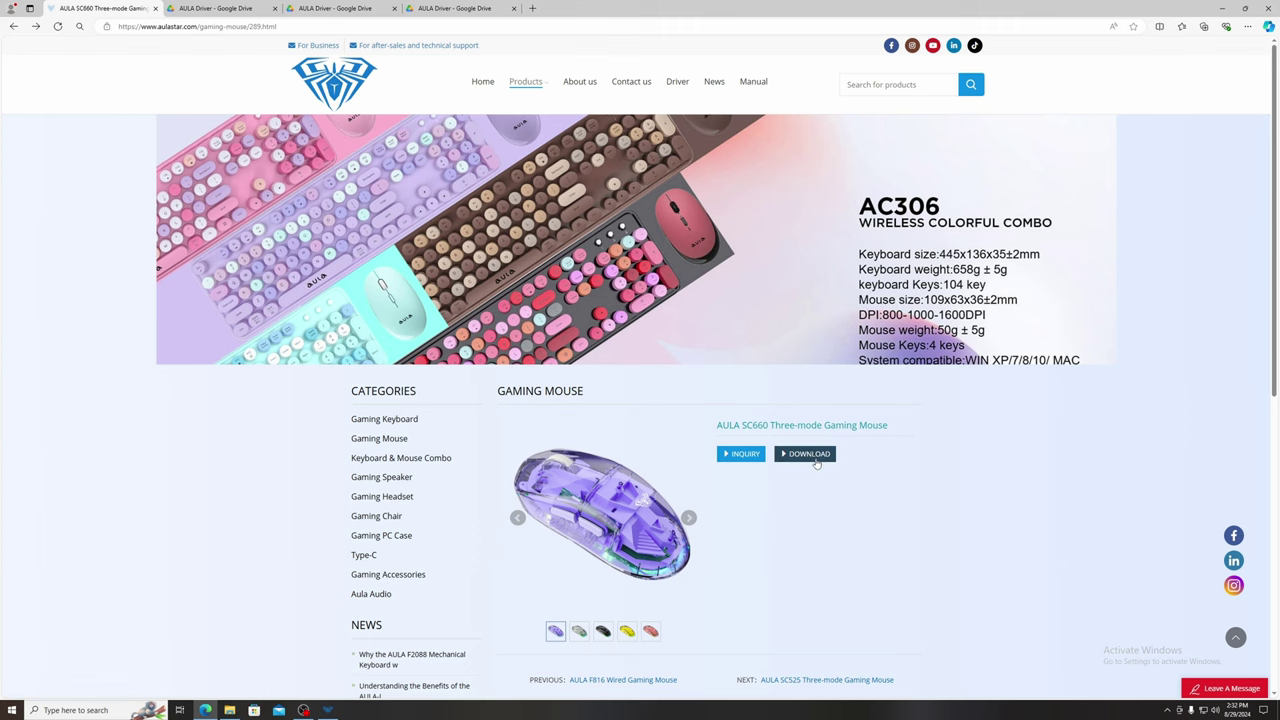
click(217, 8)
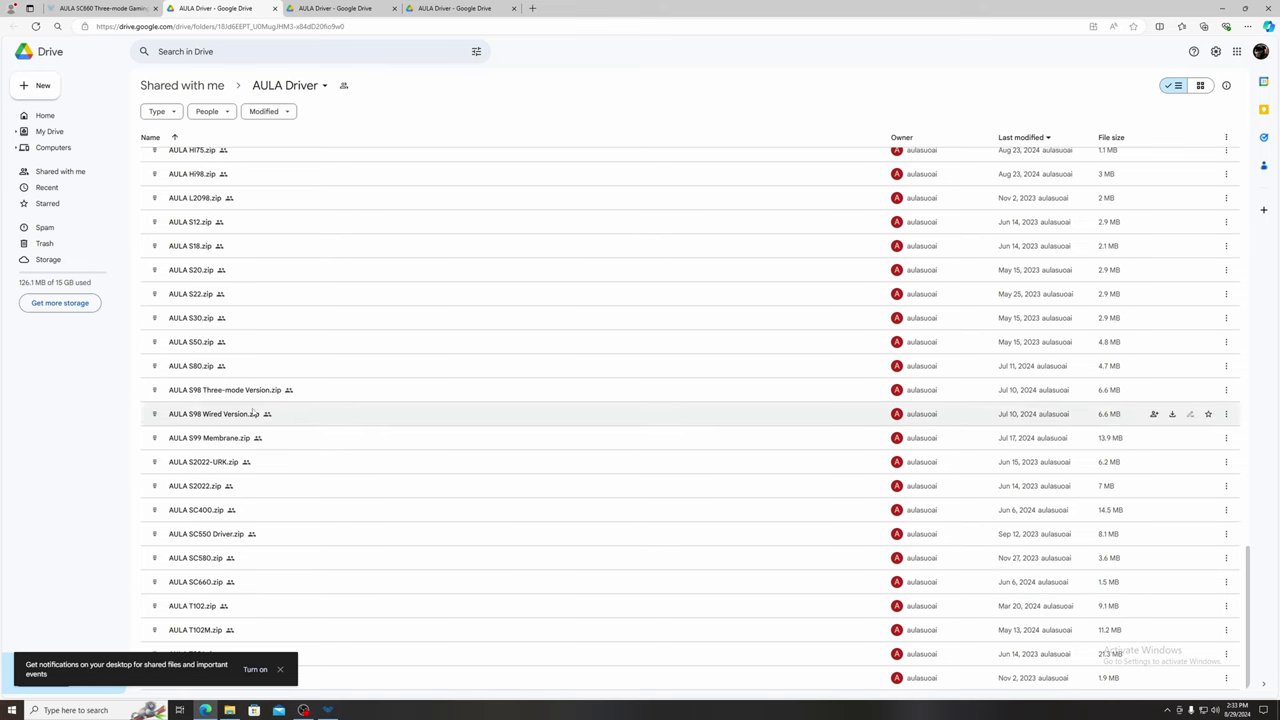
click(118, 8)
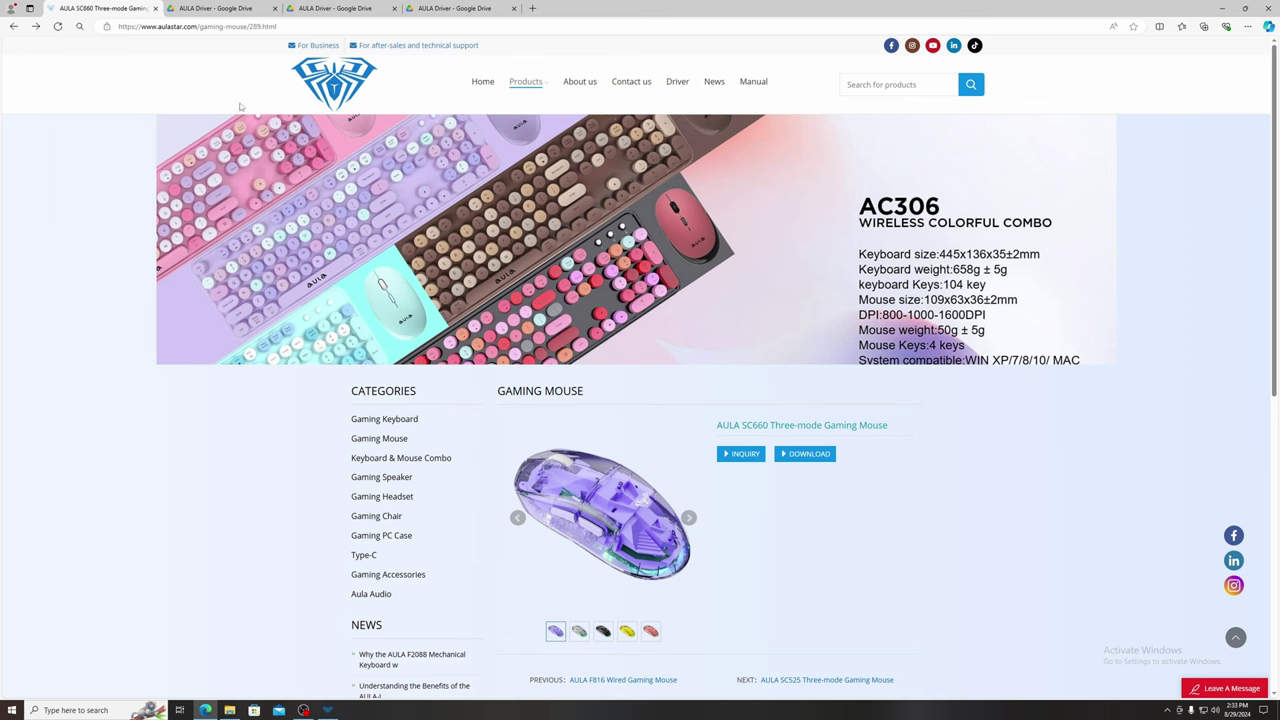
click(677, 84)
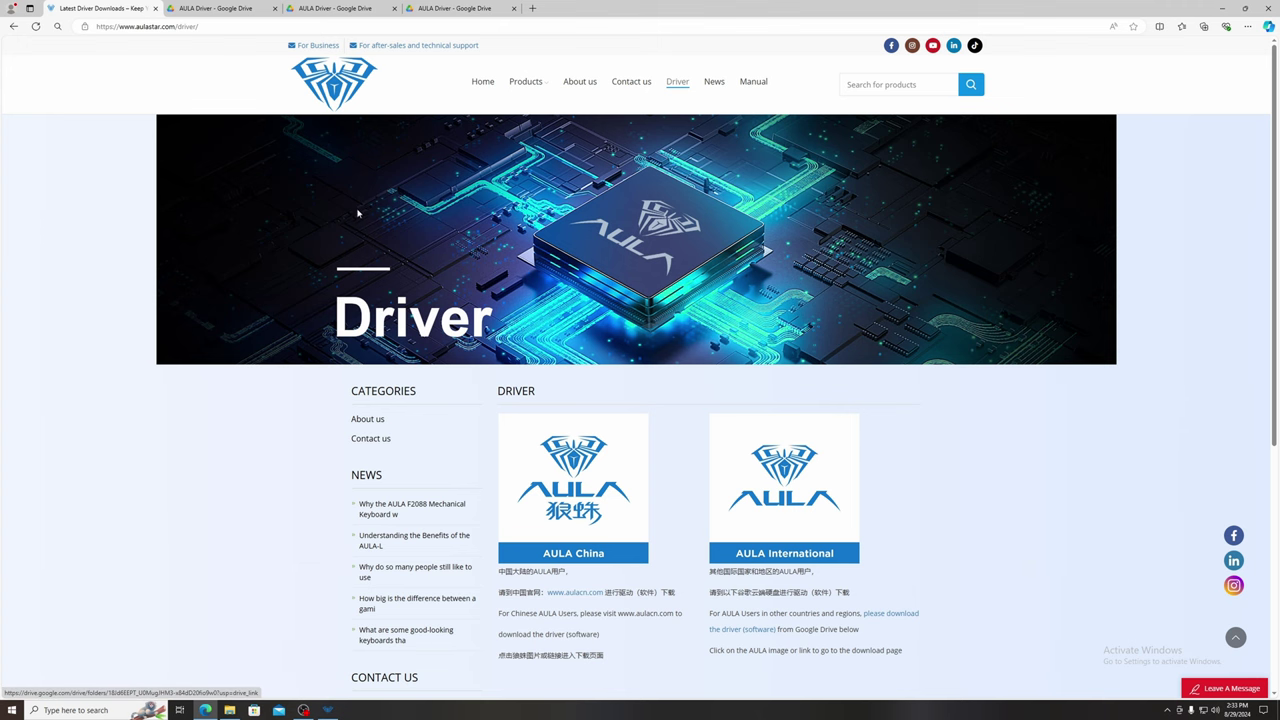
key(alt+Left)
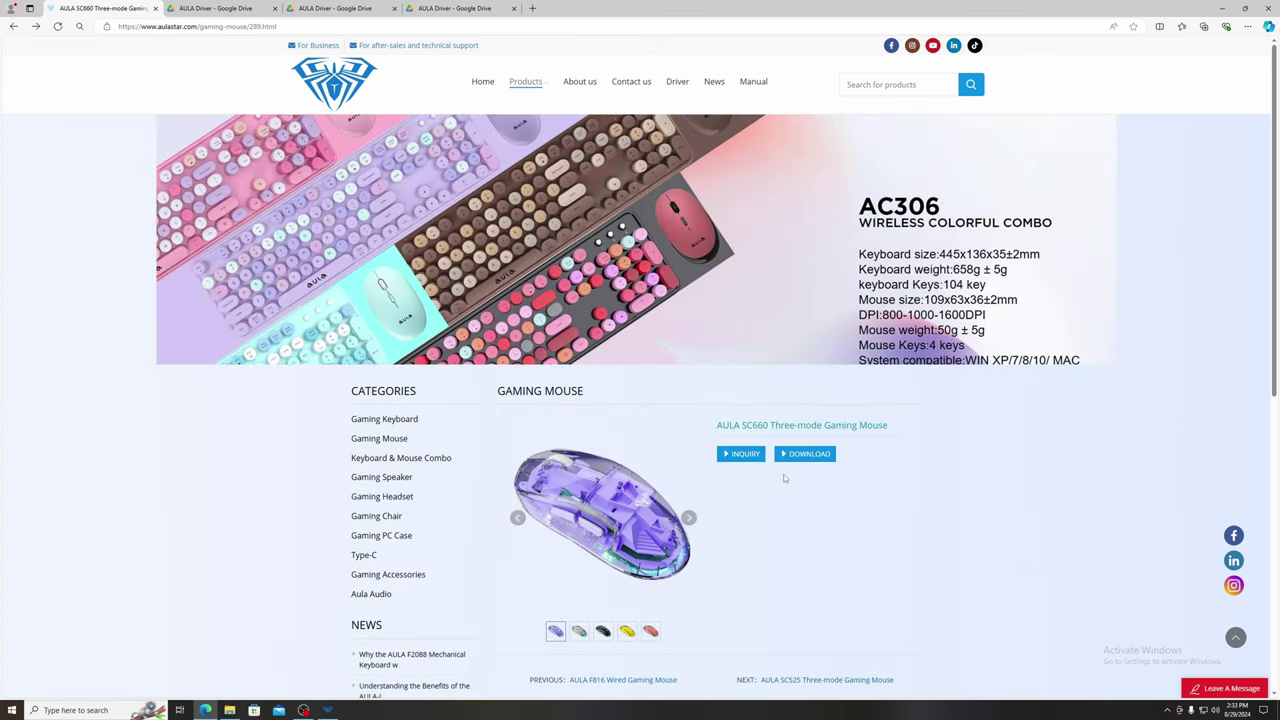
click(214, 8)
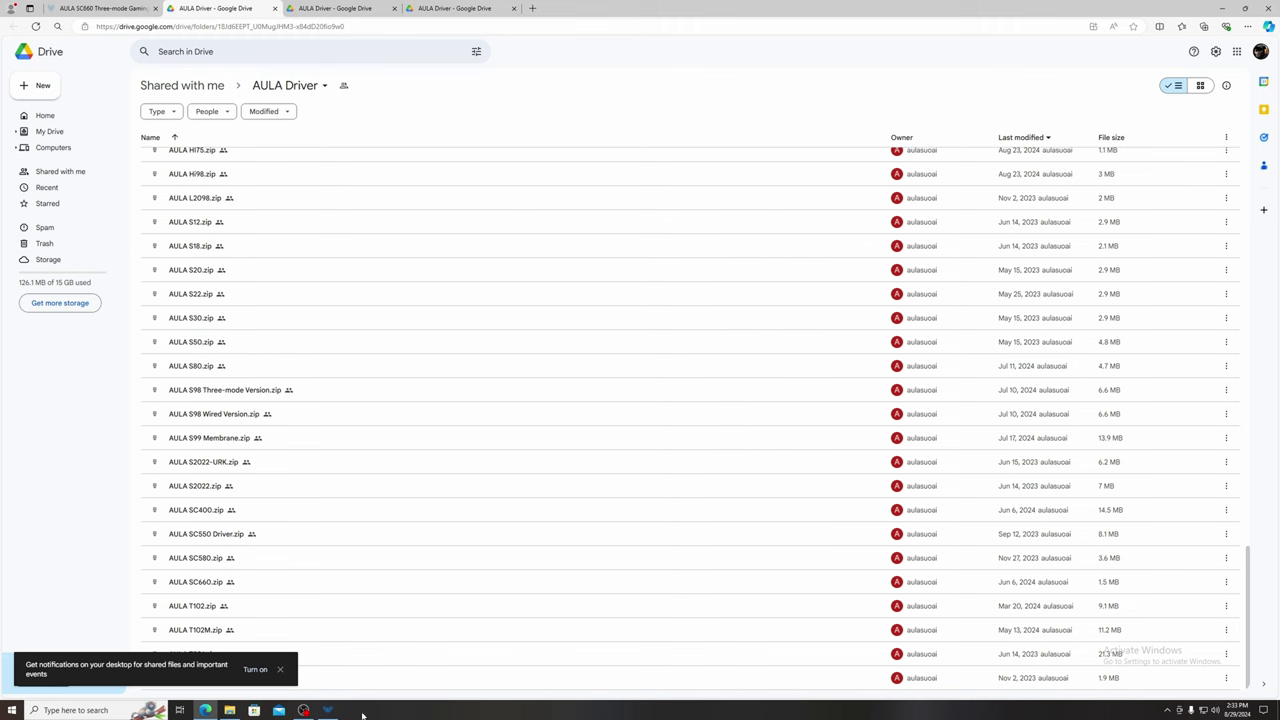
click(1221, 8)
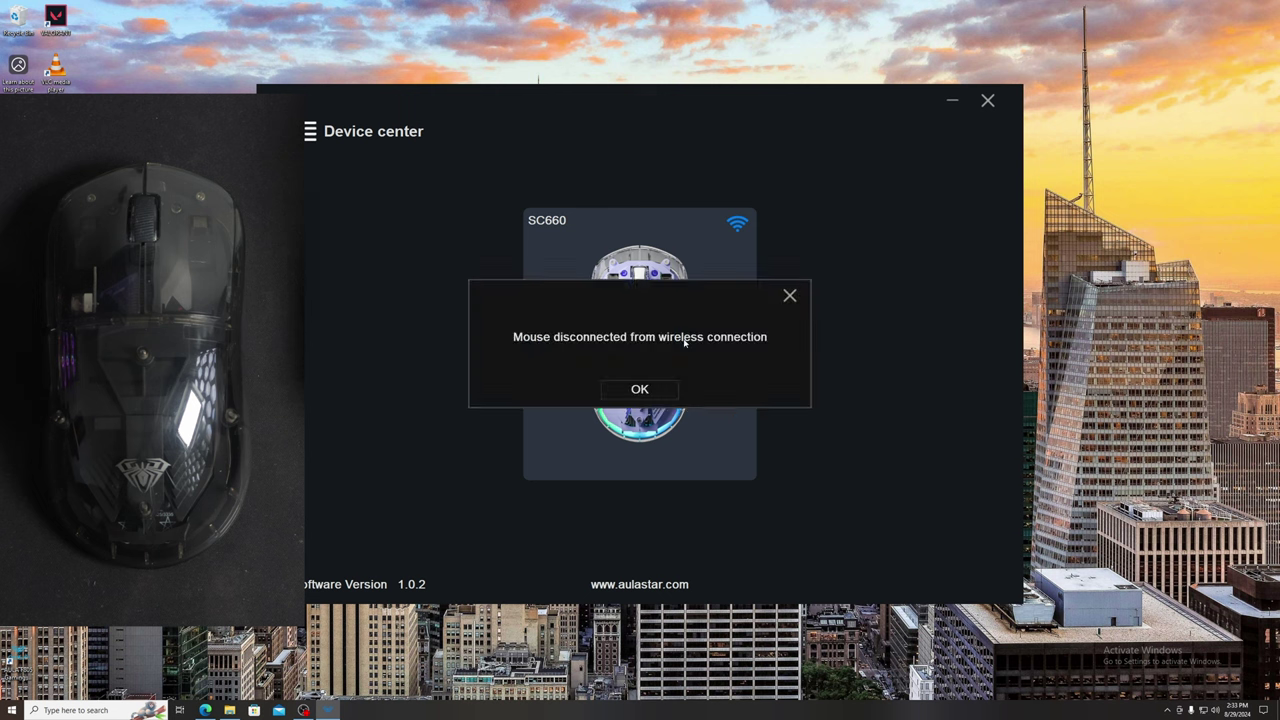
- Dismiss the disconnection message, open the SC660 mouse's configuration and set the number of DPI stages to 5
click(645, 389)
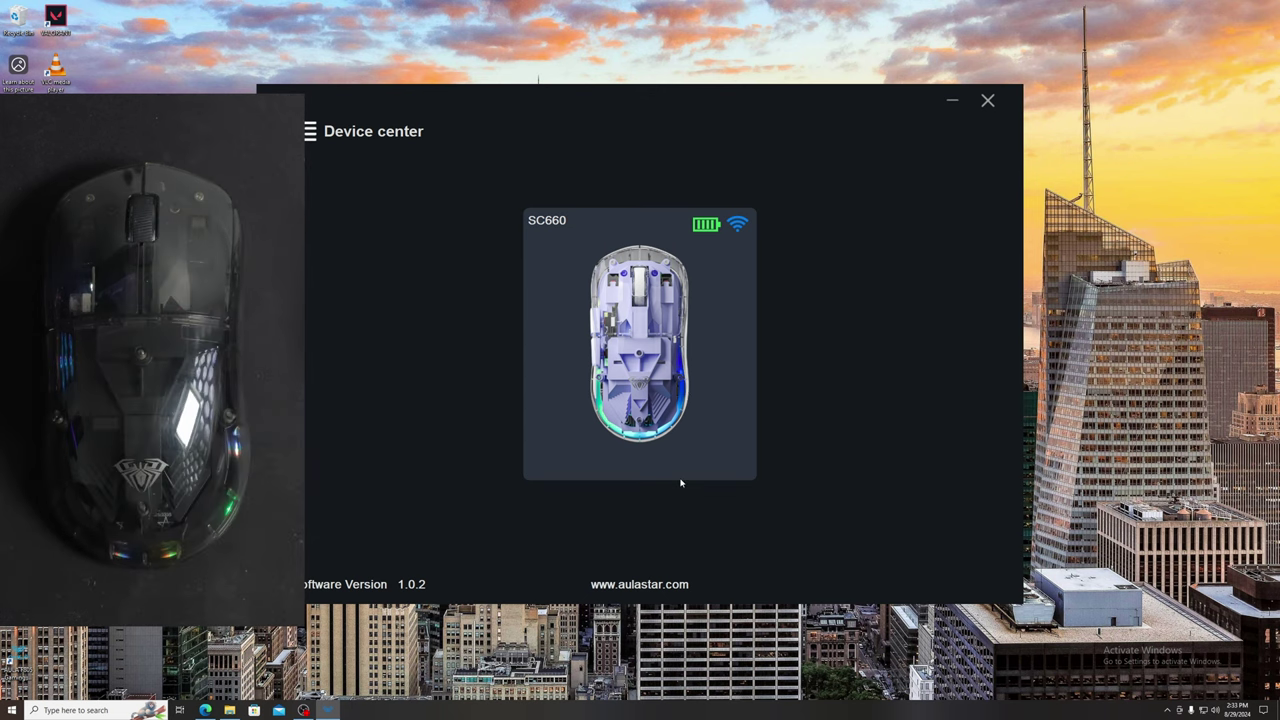
click(662, 455)
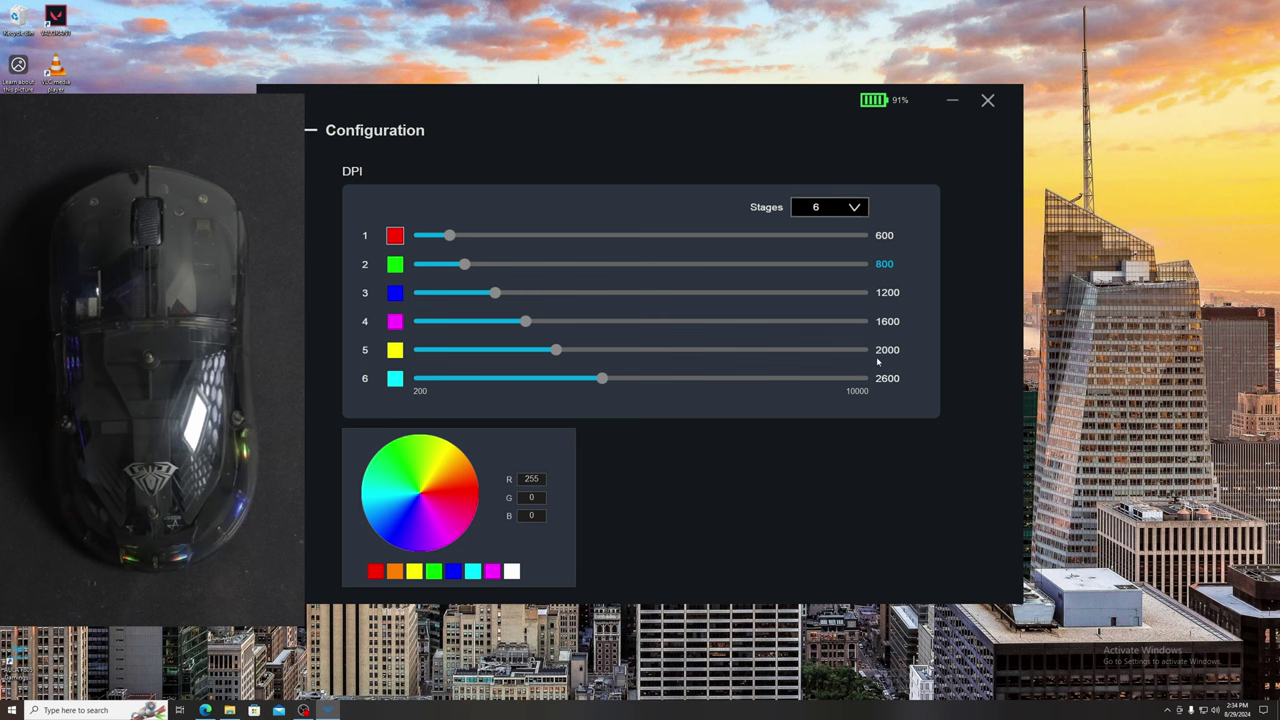
click(830, 207)
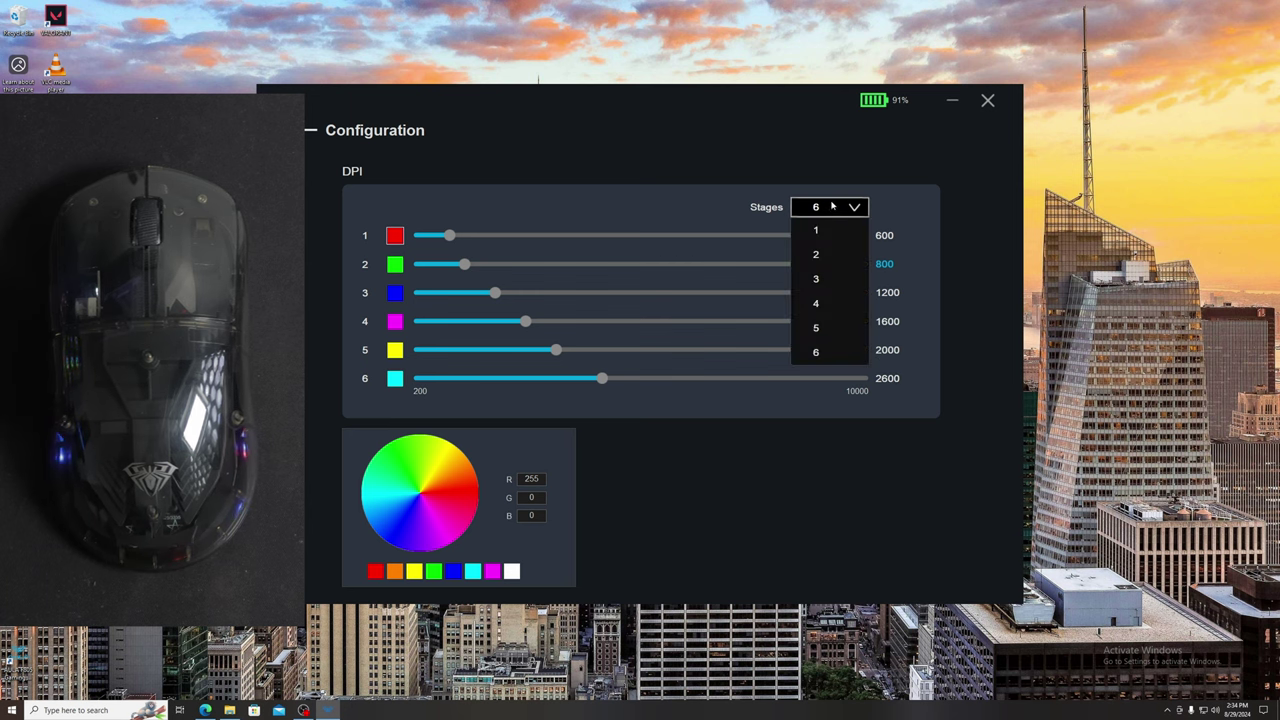
click(827, 326)
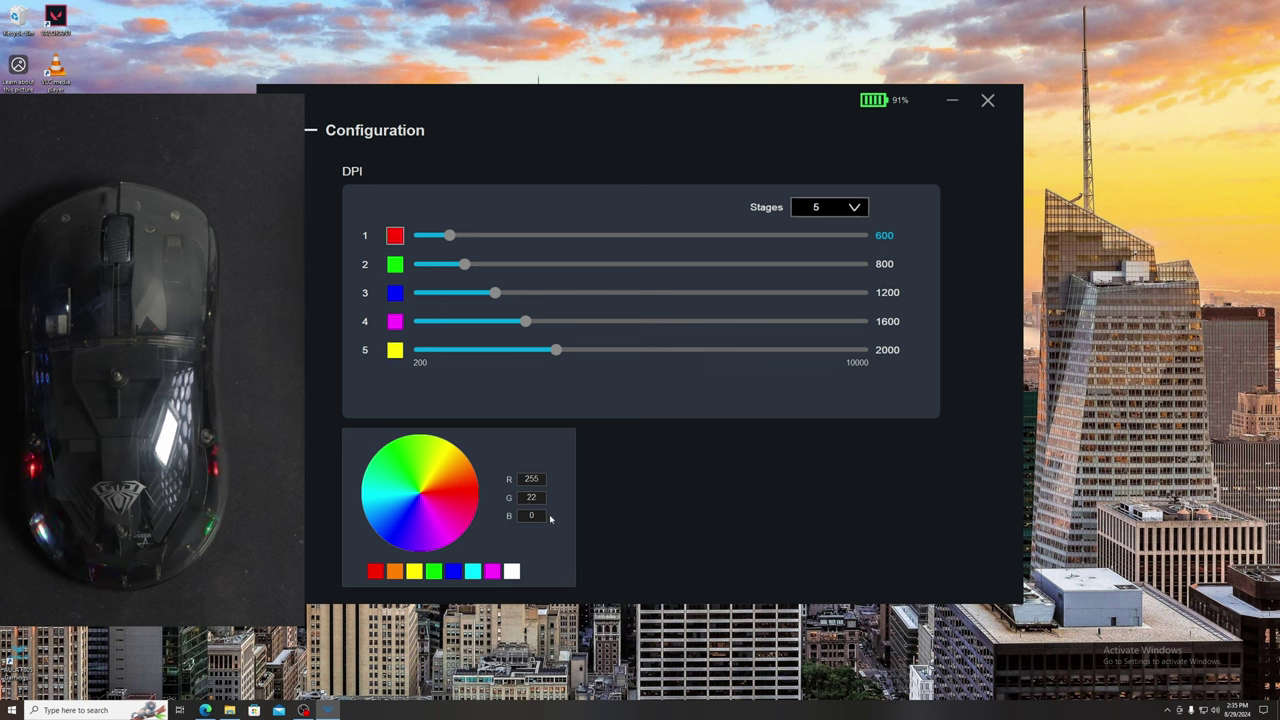
- Set the indicator colour of DPI stage 2 to RGB 149, 255, 0 and of stage 3 to RGB 0, 25, 255
click(395, 265)
click(429, 473)
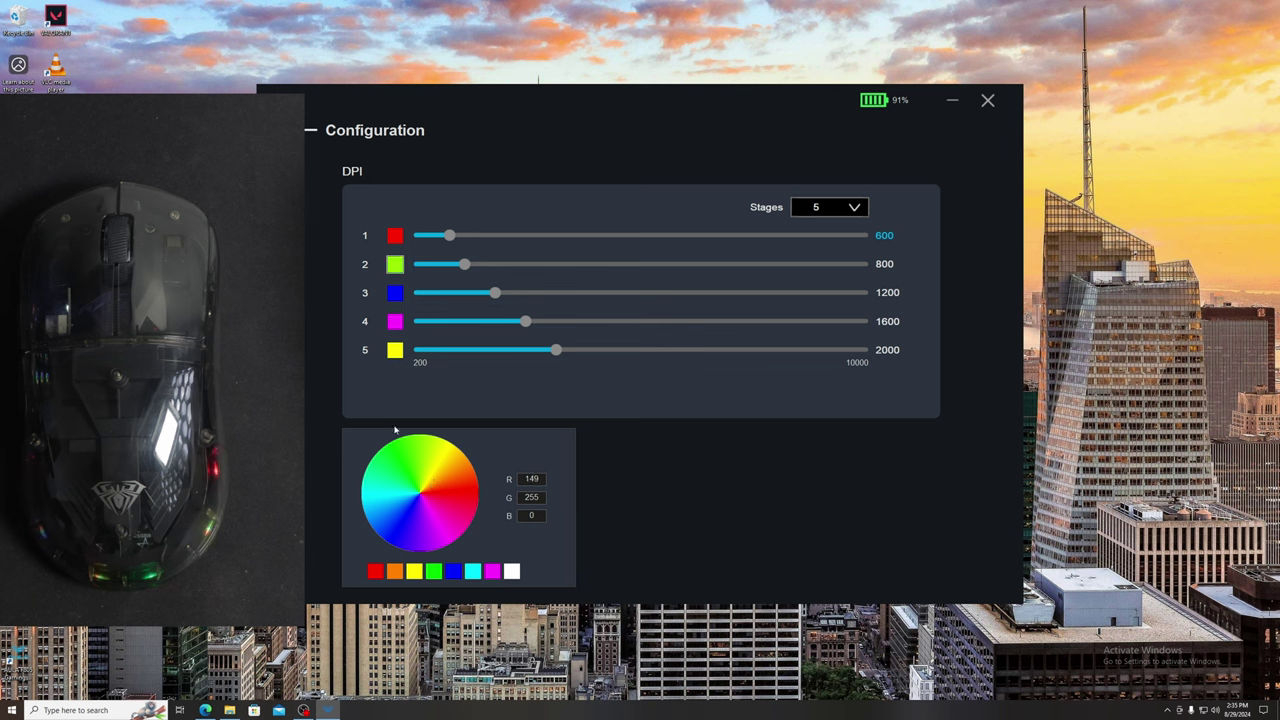
click(397, 293)
click(422, 500)
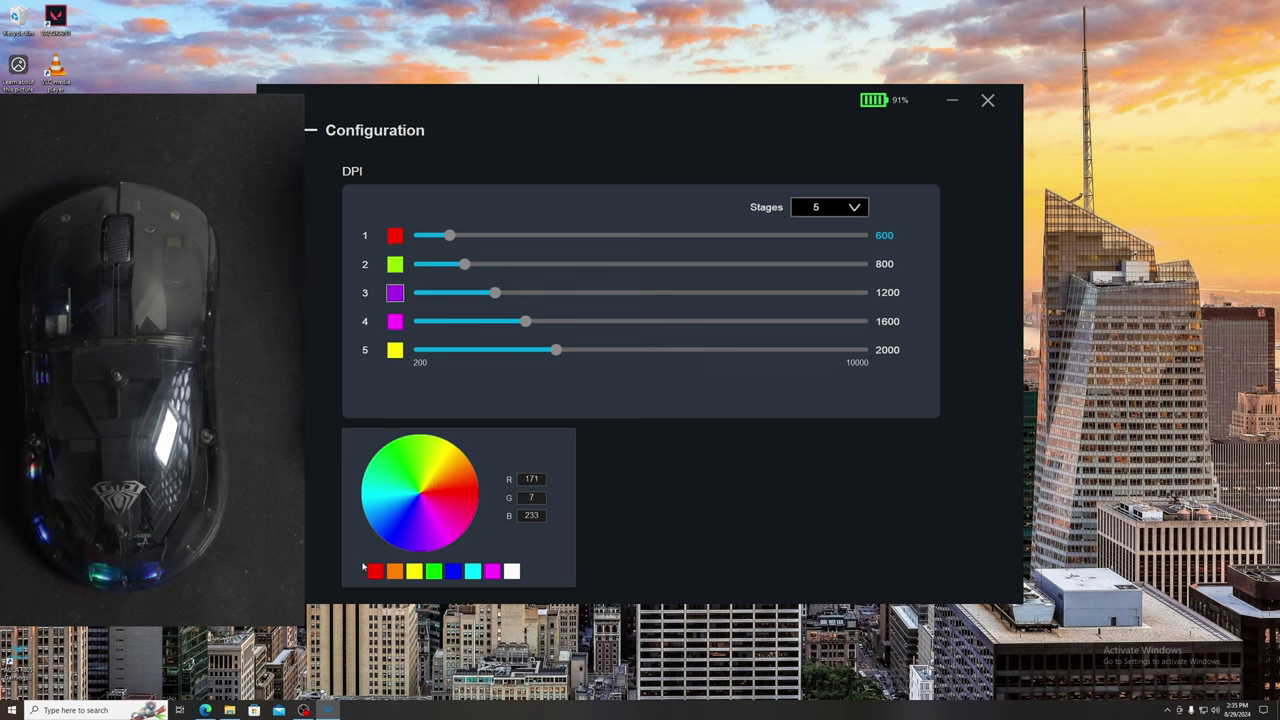
click(396, 535)
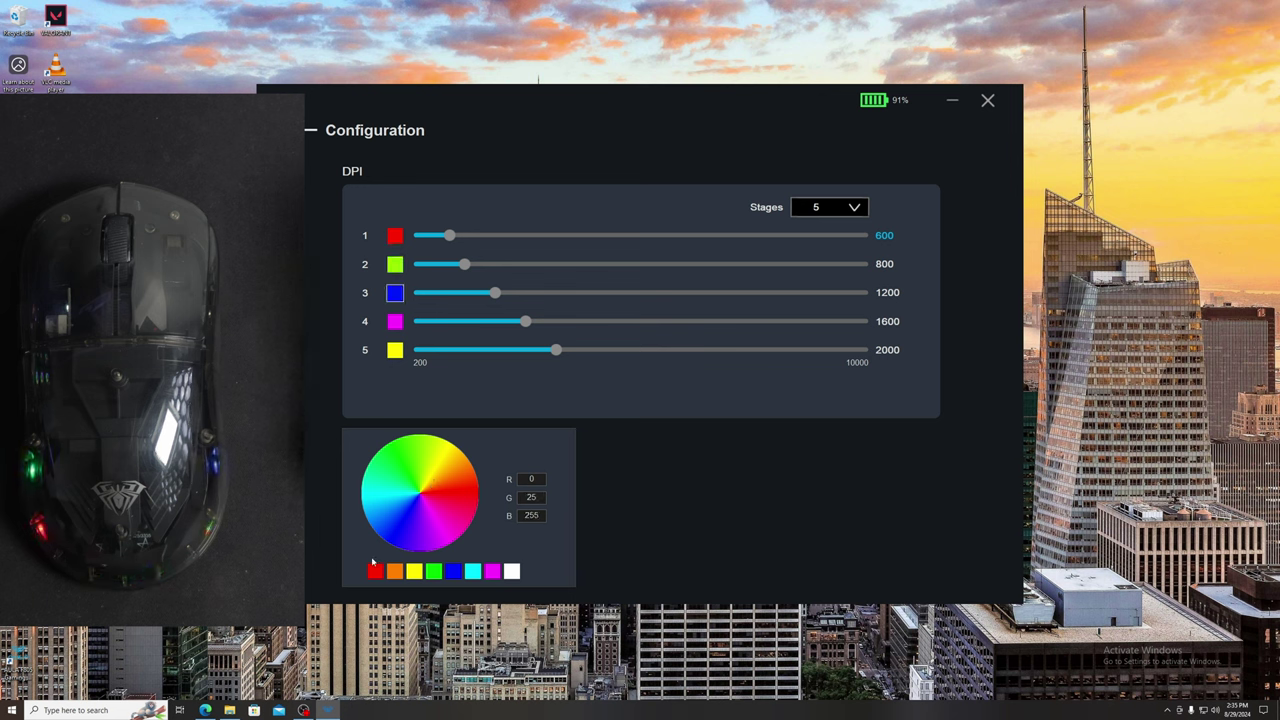
- Set the indicator colour of DPI stage 4 to RGB 0, 255, 213 and select the colour of stage 5
click(394, 322)
click(386, 472)
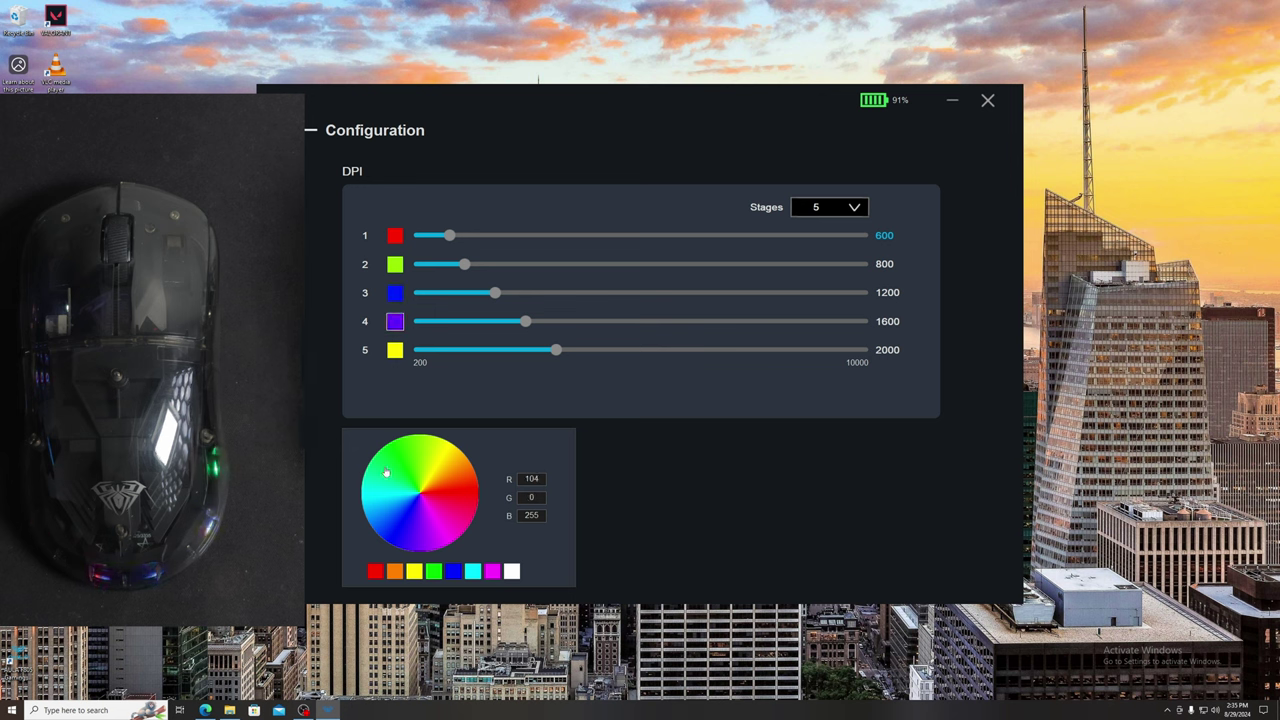
click(370, 492)
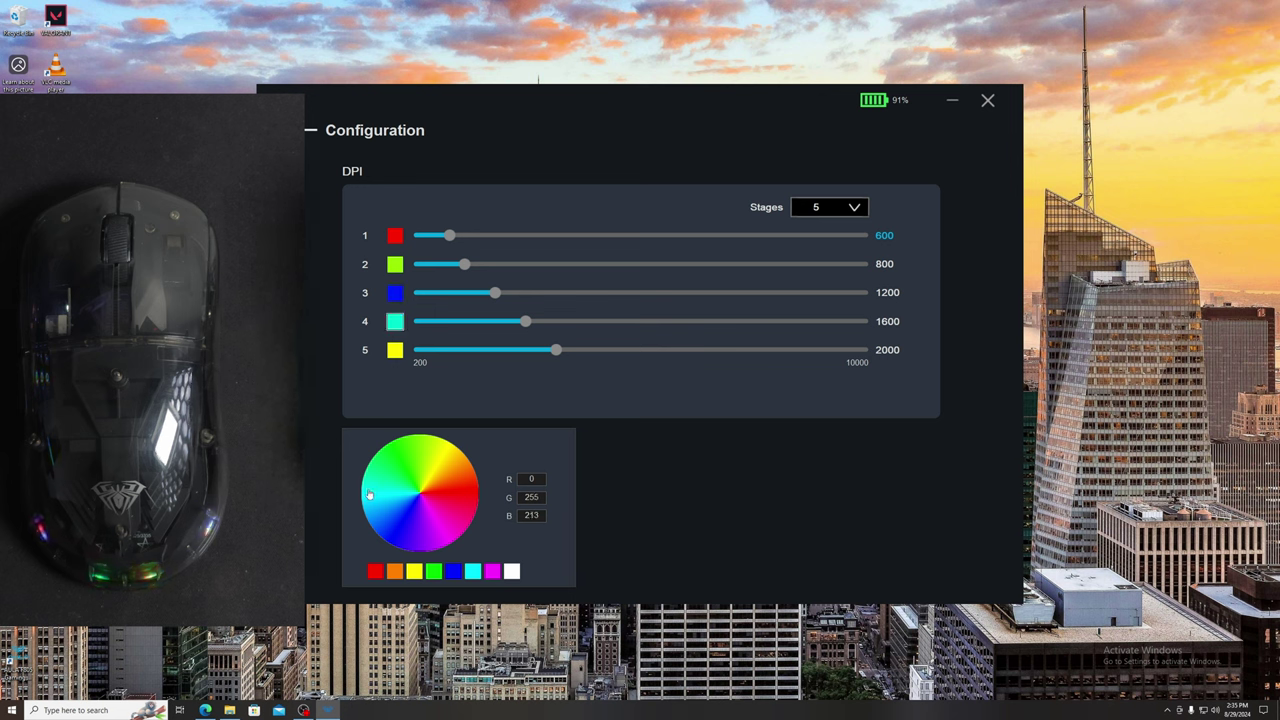
click(396, 351)
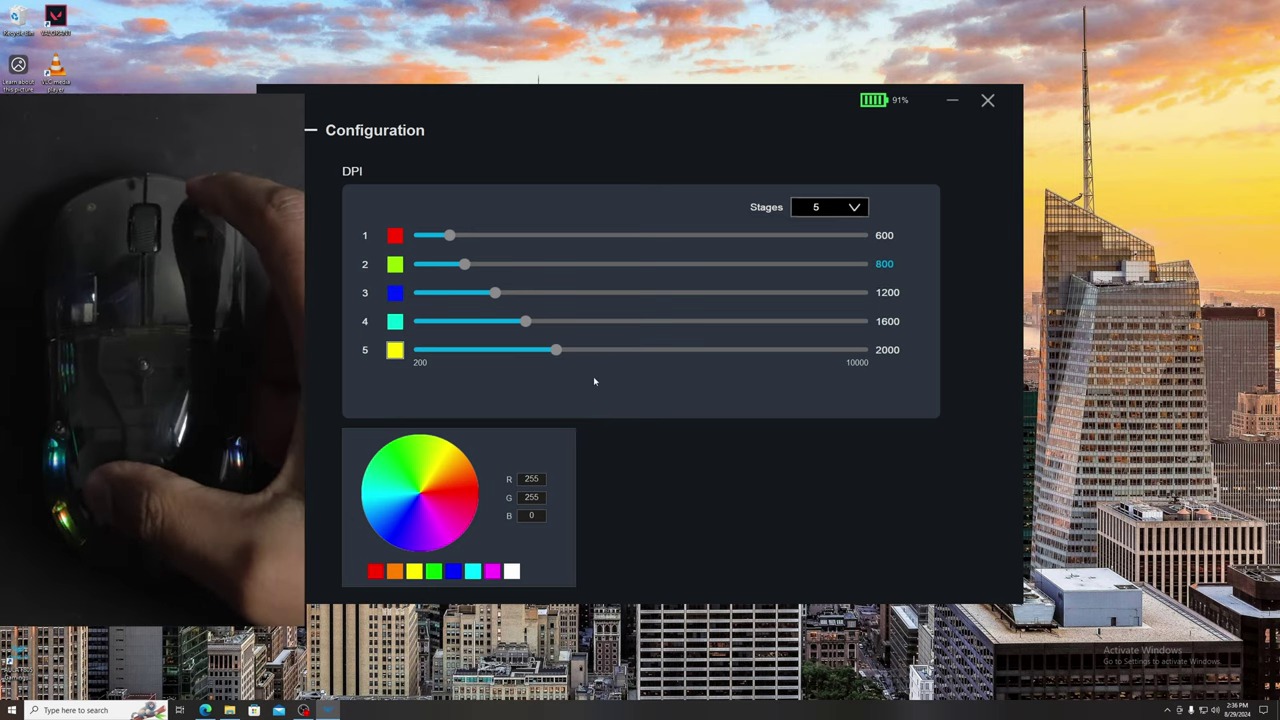
- Try the 500Hz report rate and return the mouse to 1000Hz
click(290, 290)
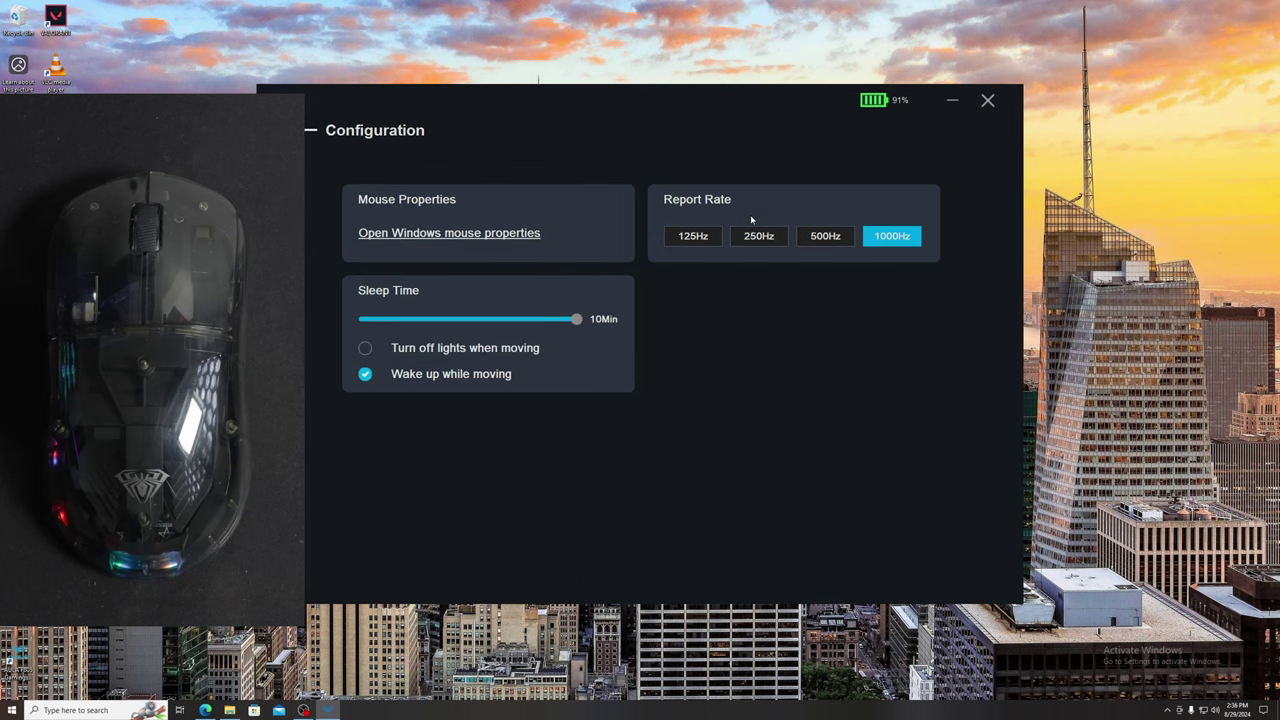
click(812, 239)
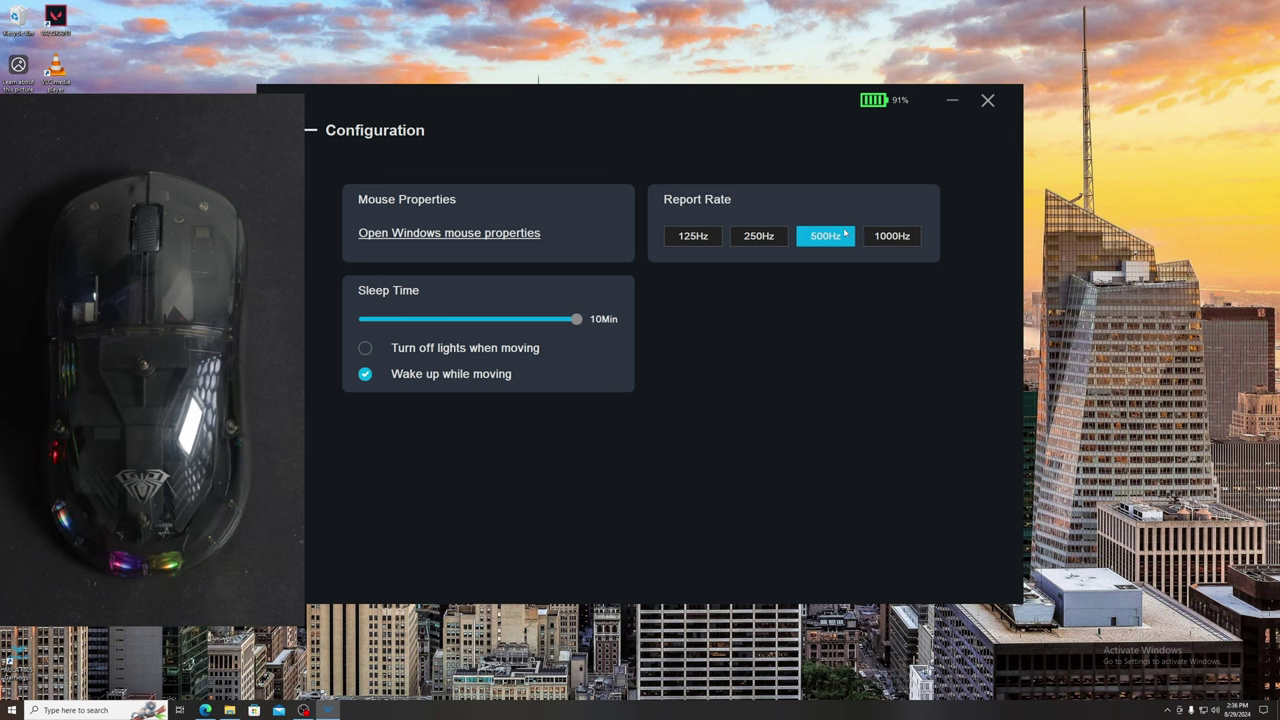
click(893, 238)
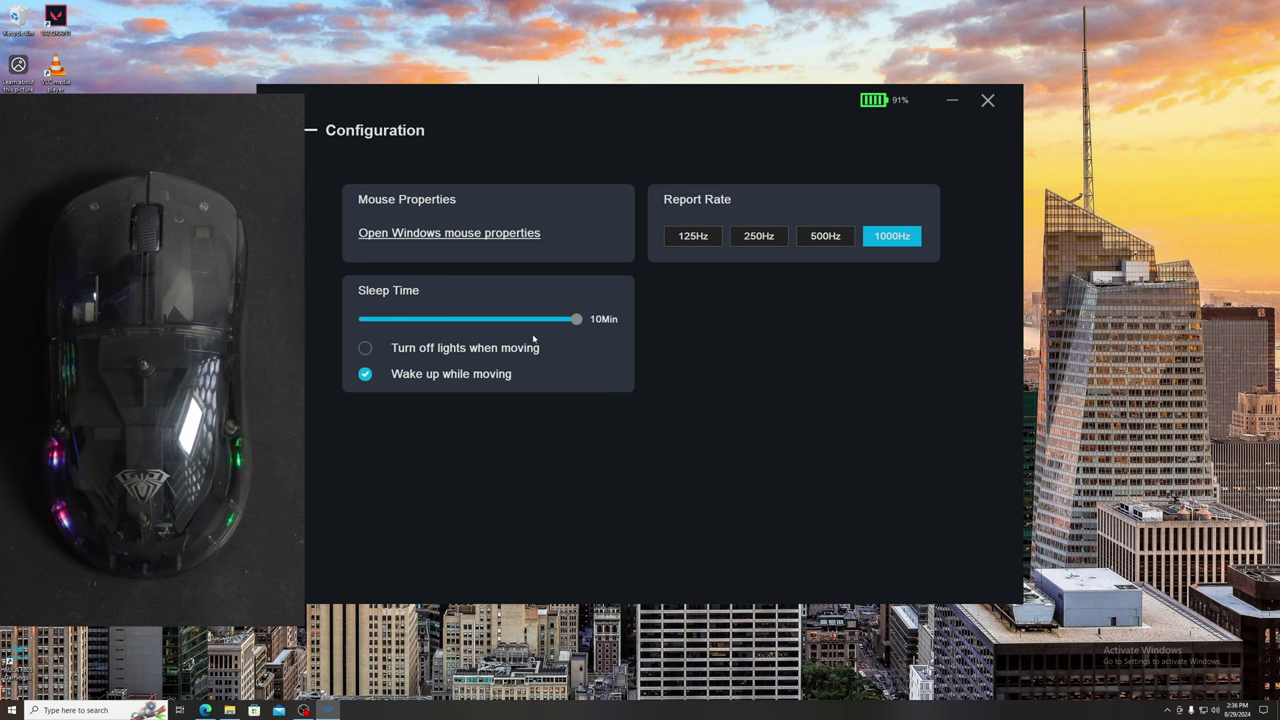
- Open the lighting settings, try the Tail effect at speed 1 and return it to speed 3
click(280, 170)
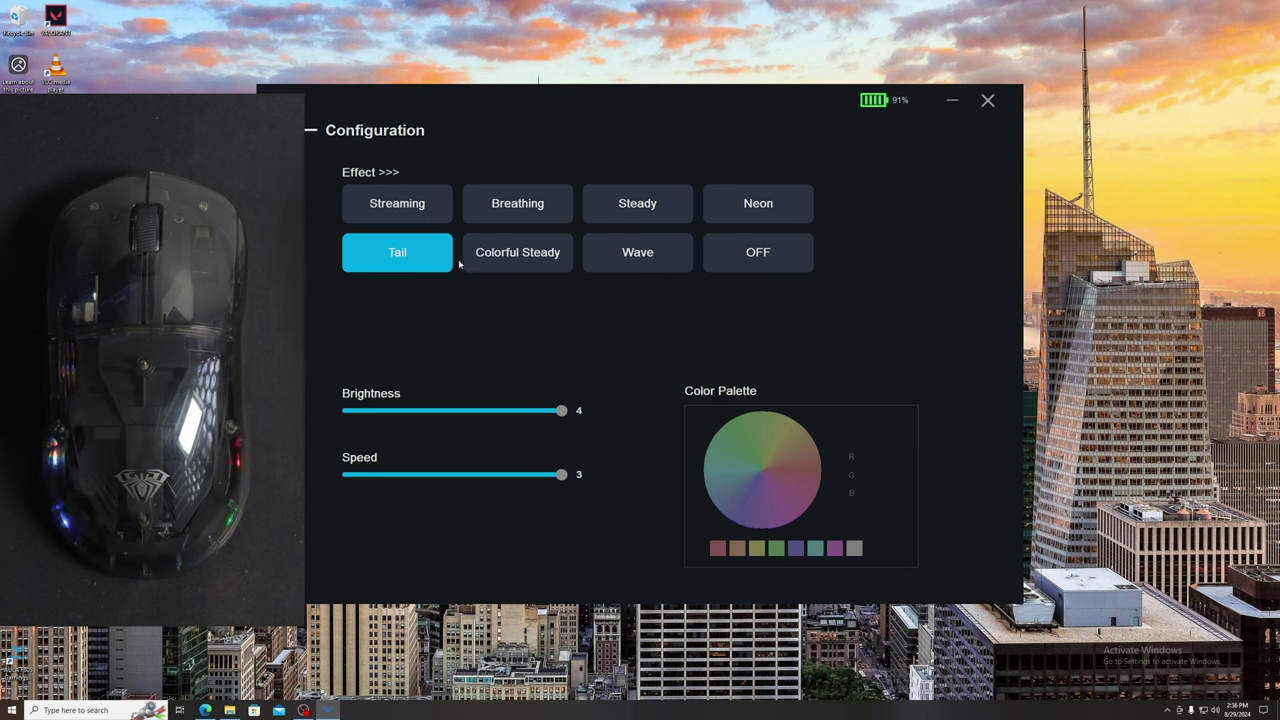
drag(561, 478, 374, 483)
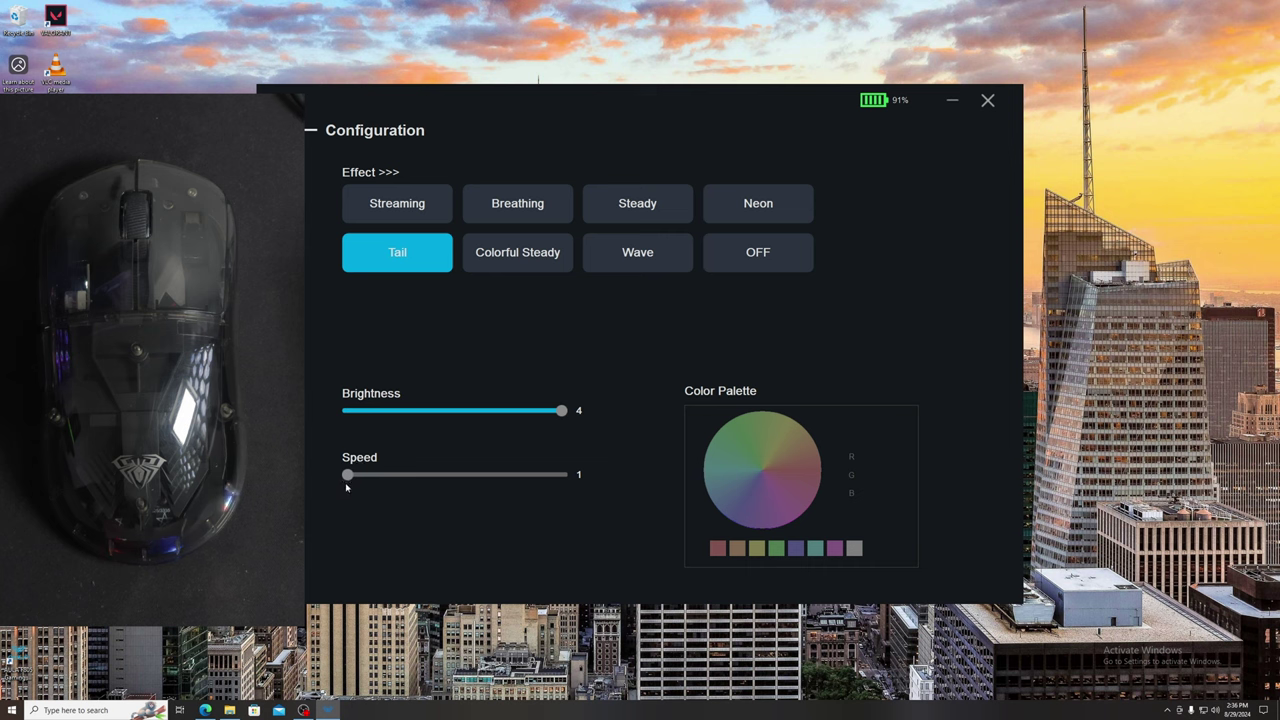
drag(348, 475, 661, 477)
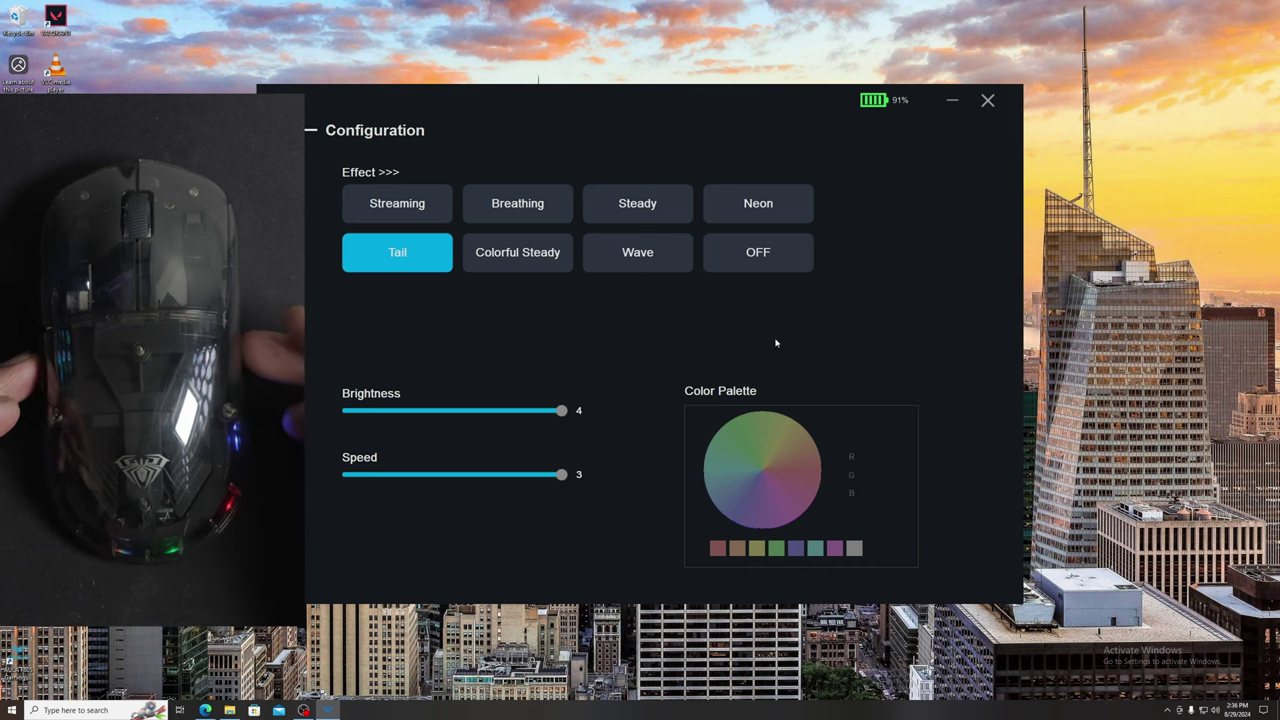
- Try the Colorful Steady, Wave, OFF and Neon lighting effects, with the Neon speed set to 3
click(518, 255)
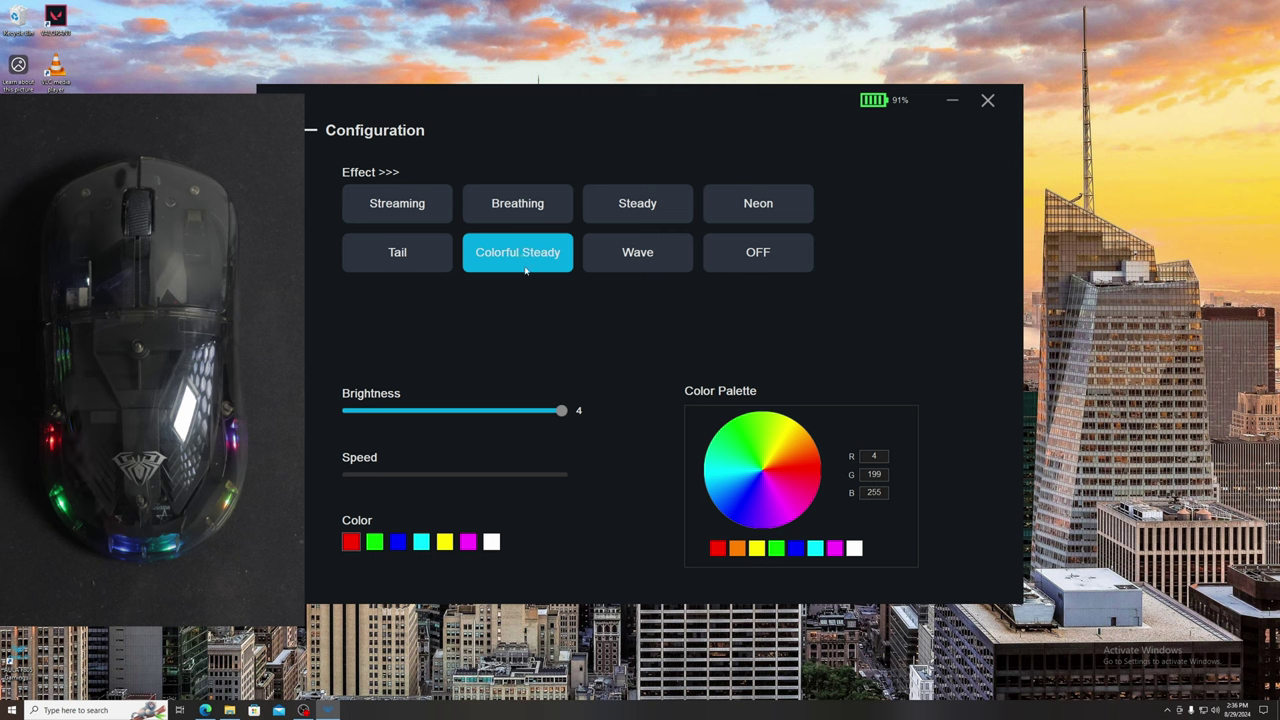
click(637, 256)
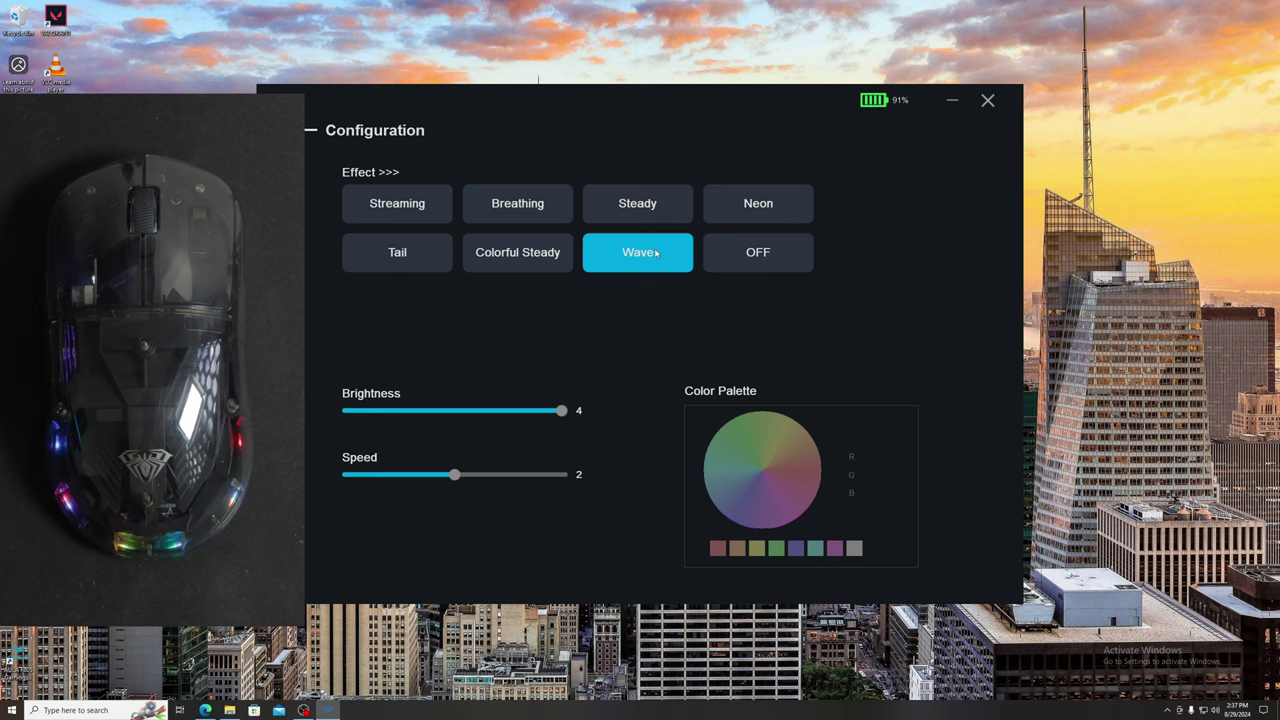
click(754, 262)
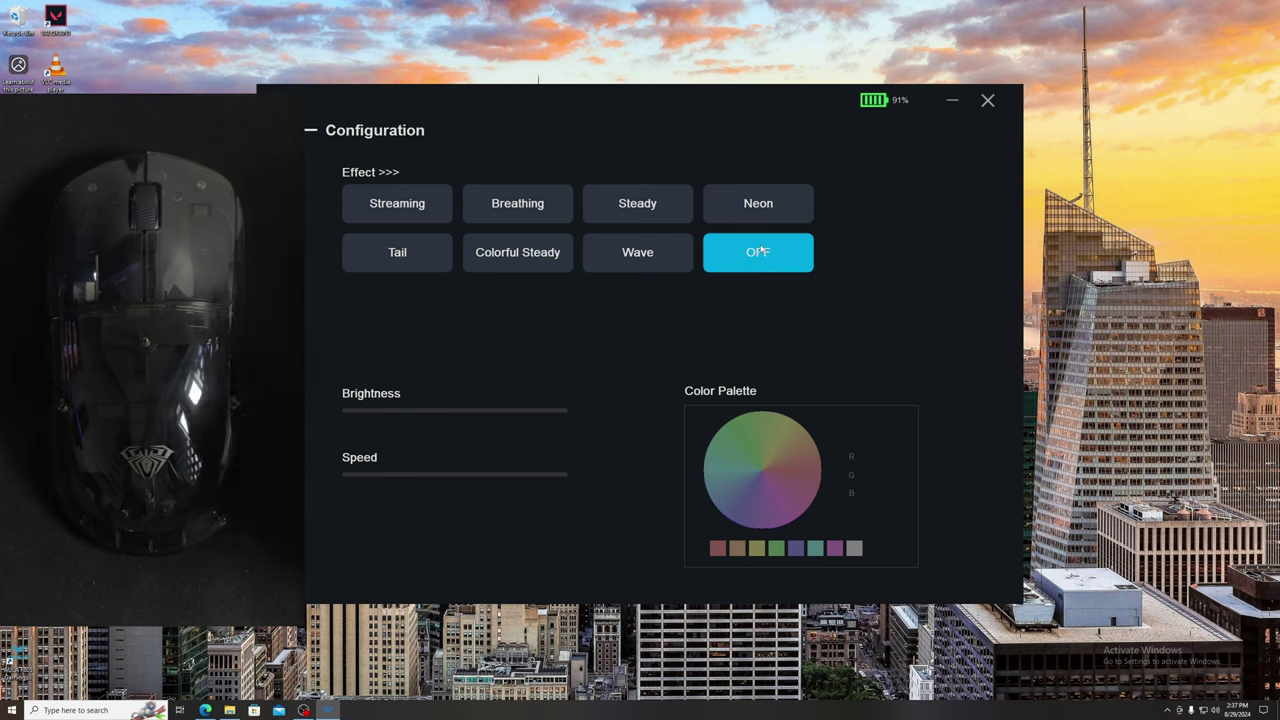
click(764, 214)
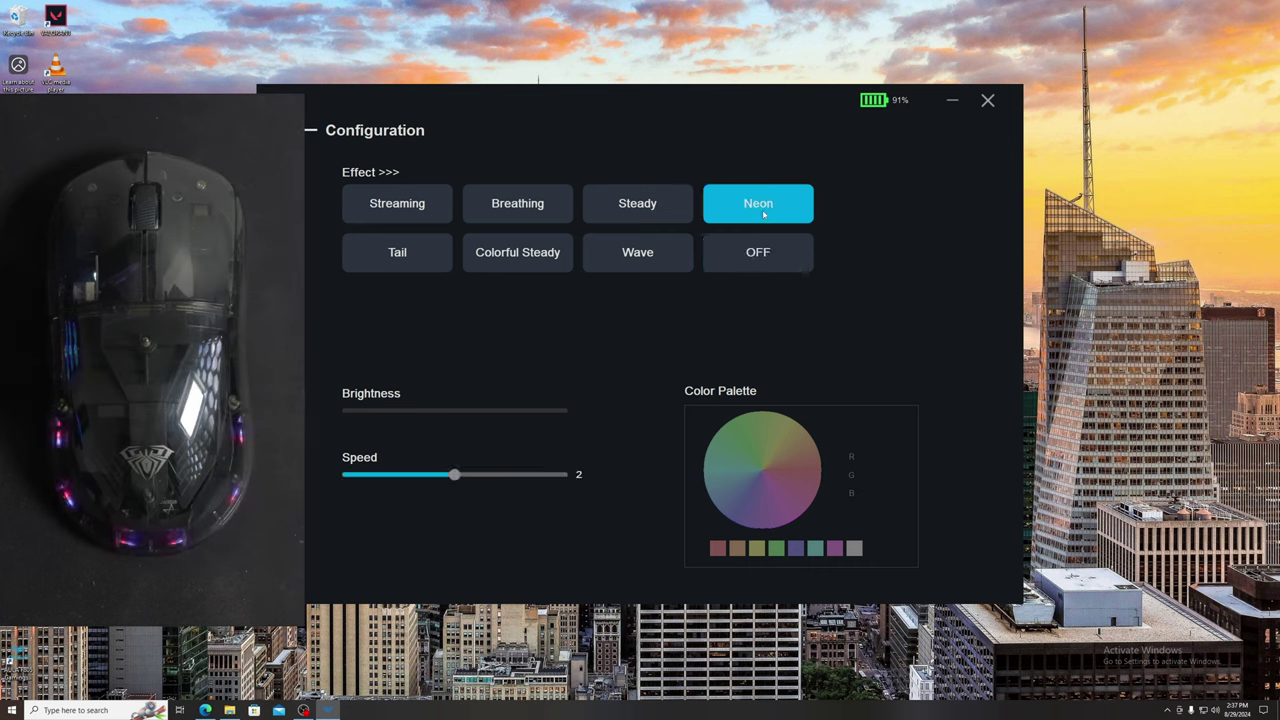
drag(454, 475, 654, 499)
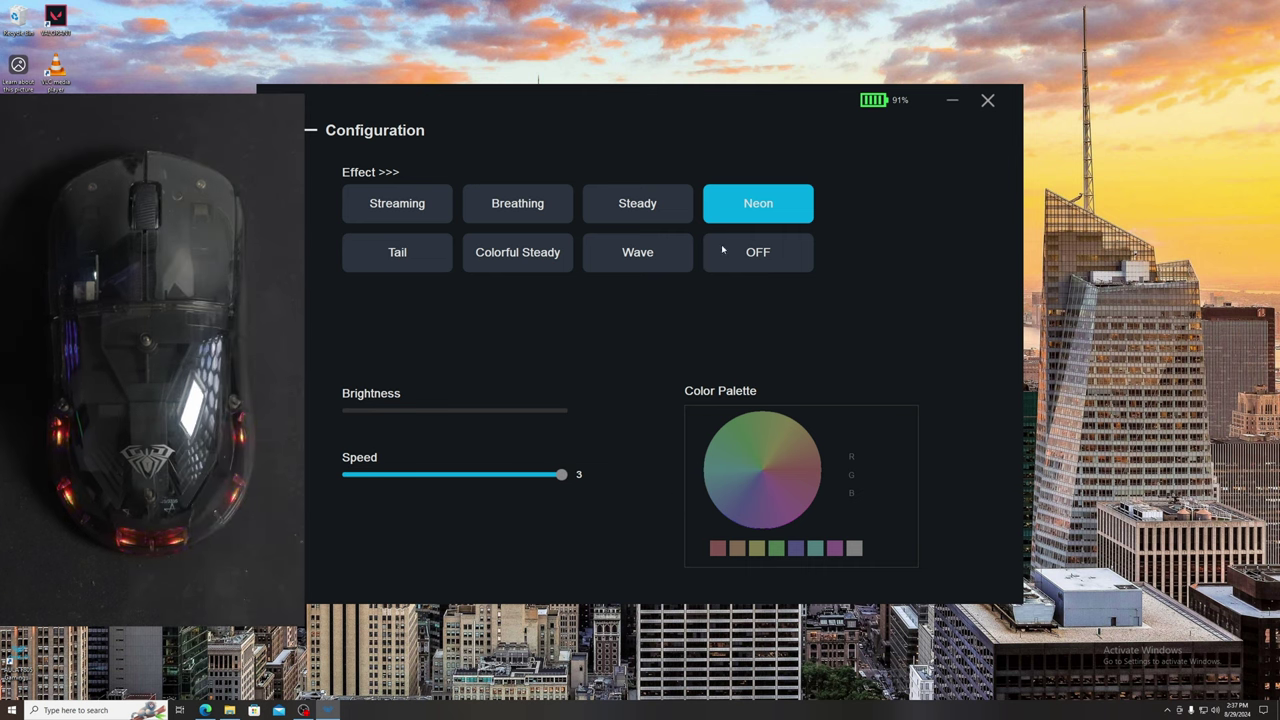
- Apply the Steady lighting effect, try it in blue and set its colour to RGB 255, 0, 136
click(661, 214)
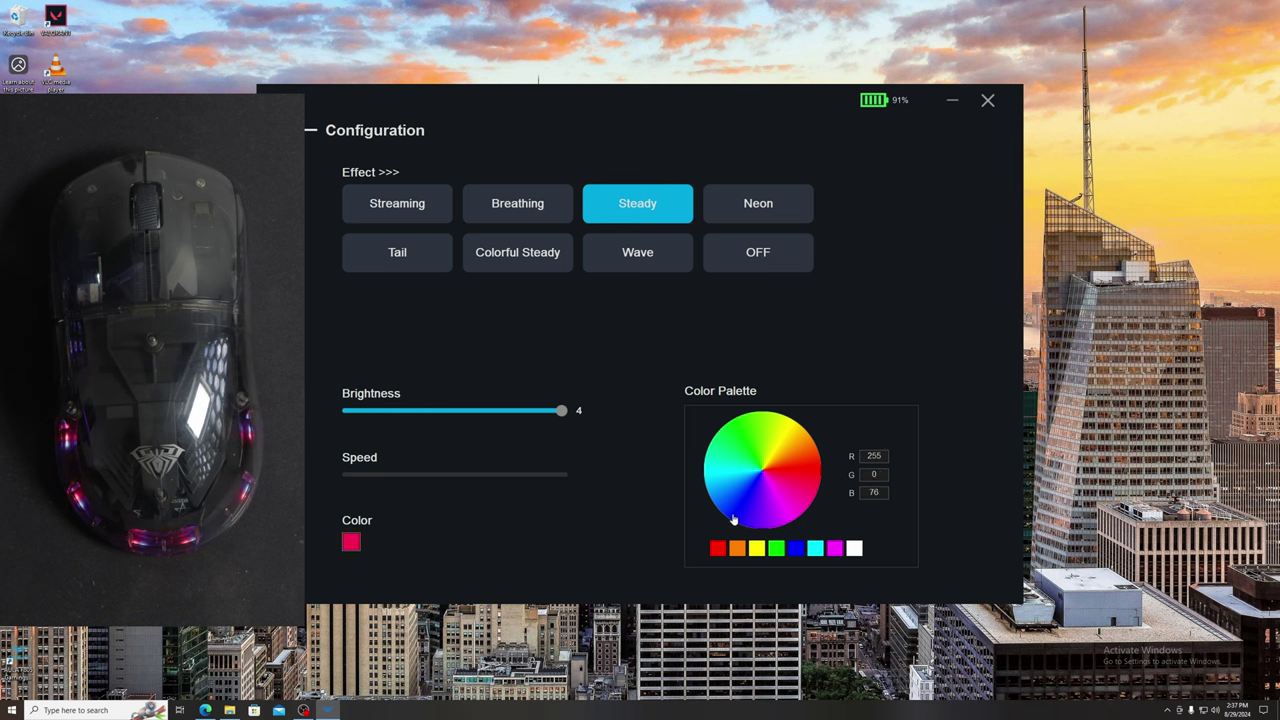
click(795, 549)
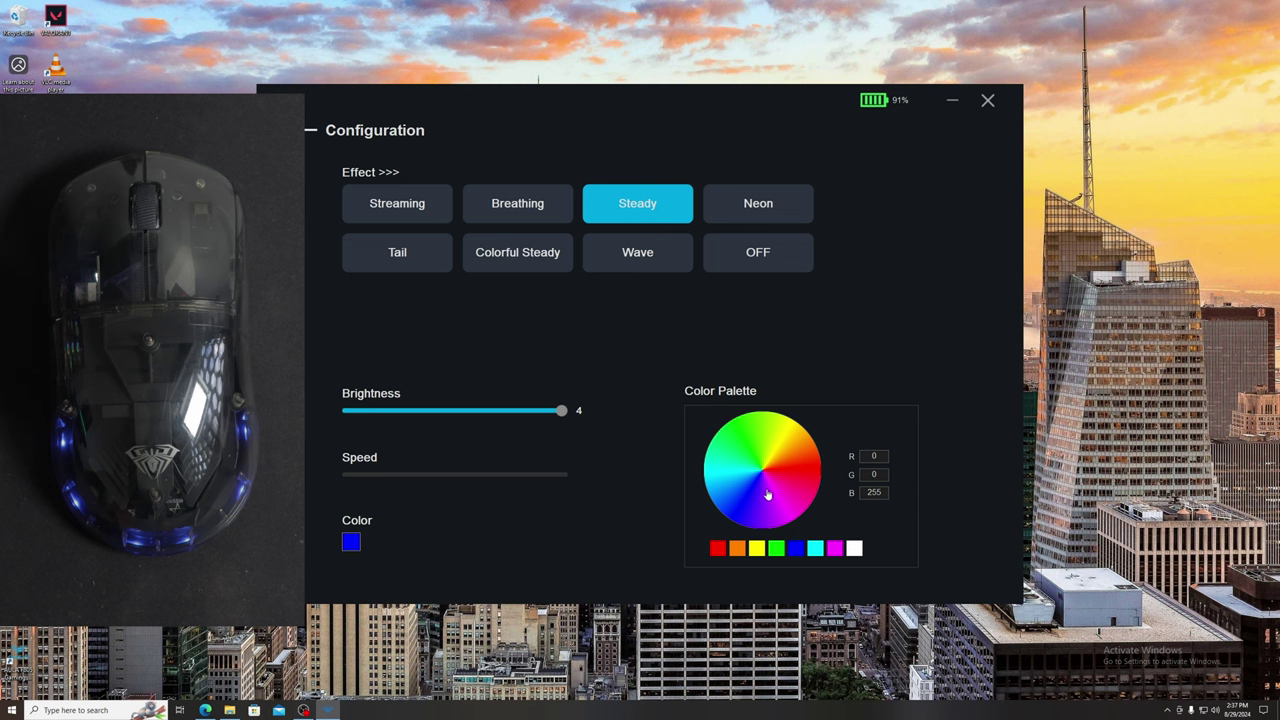
click(786, 488)
click(796, 512)
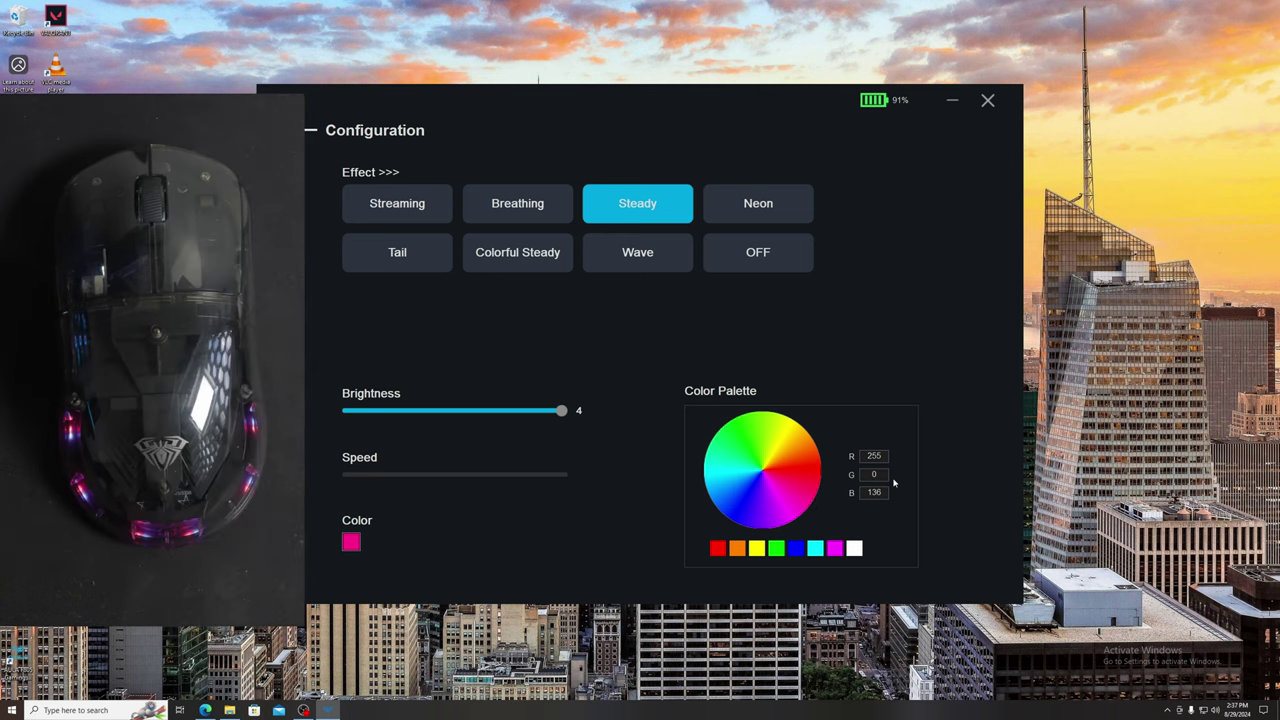
- Try the Breathing and Streaming lighting effects and return the mouse to Steady
click(519, 212)
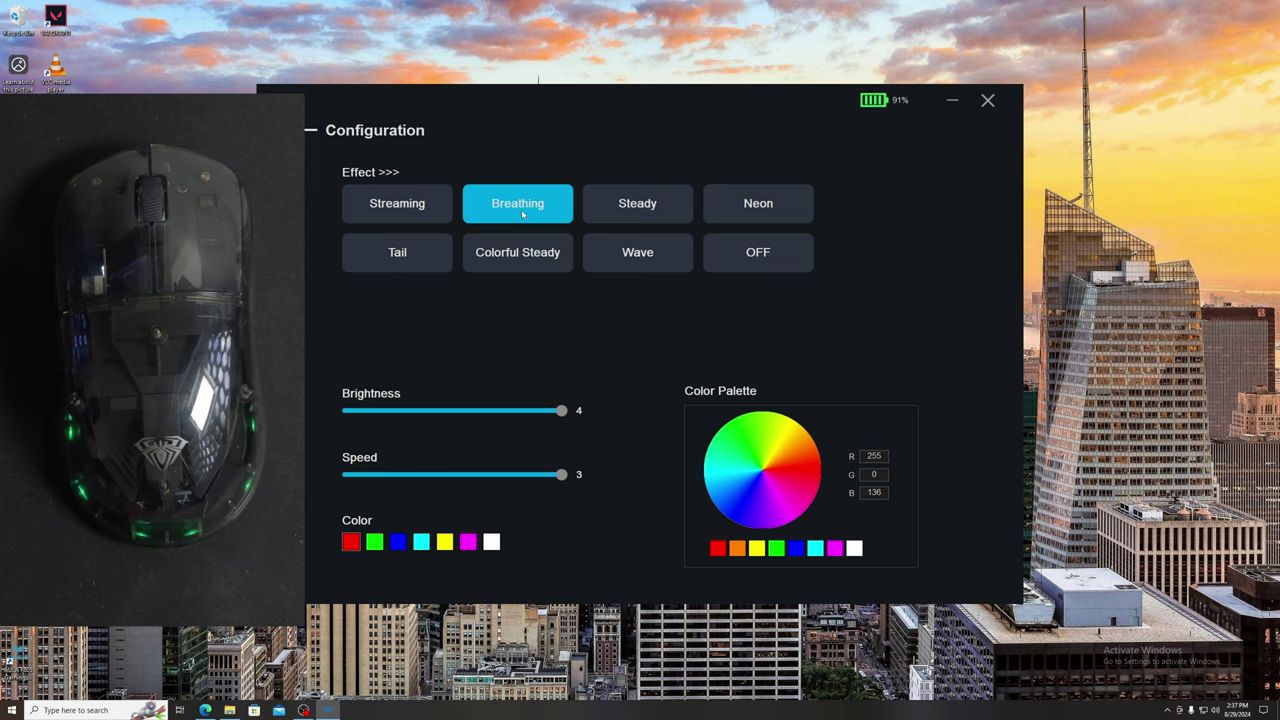
click(403, 207)
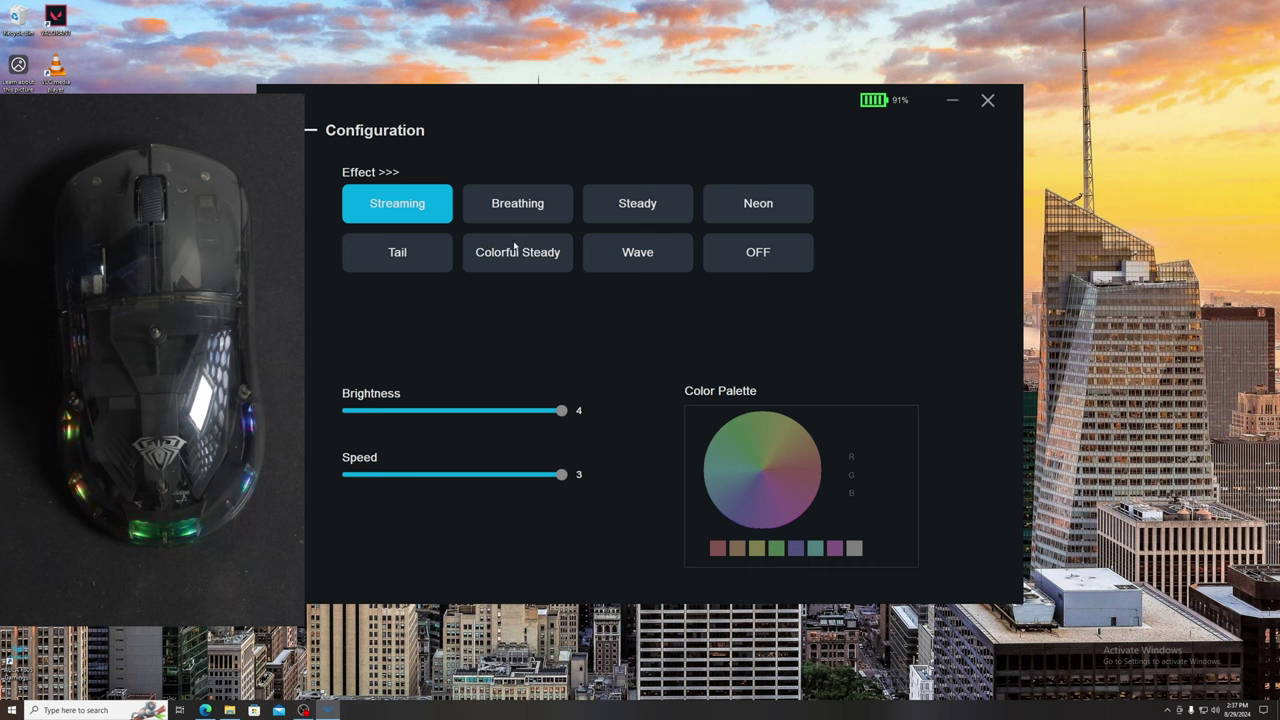
click(606, 203)
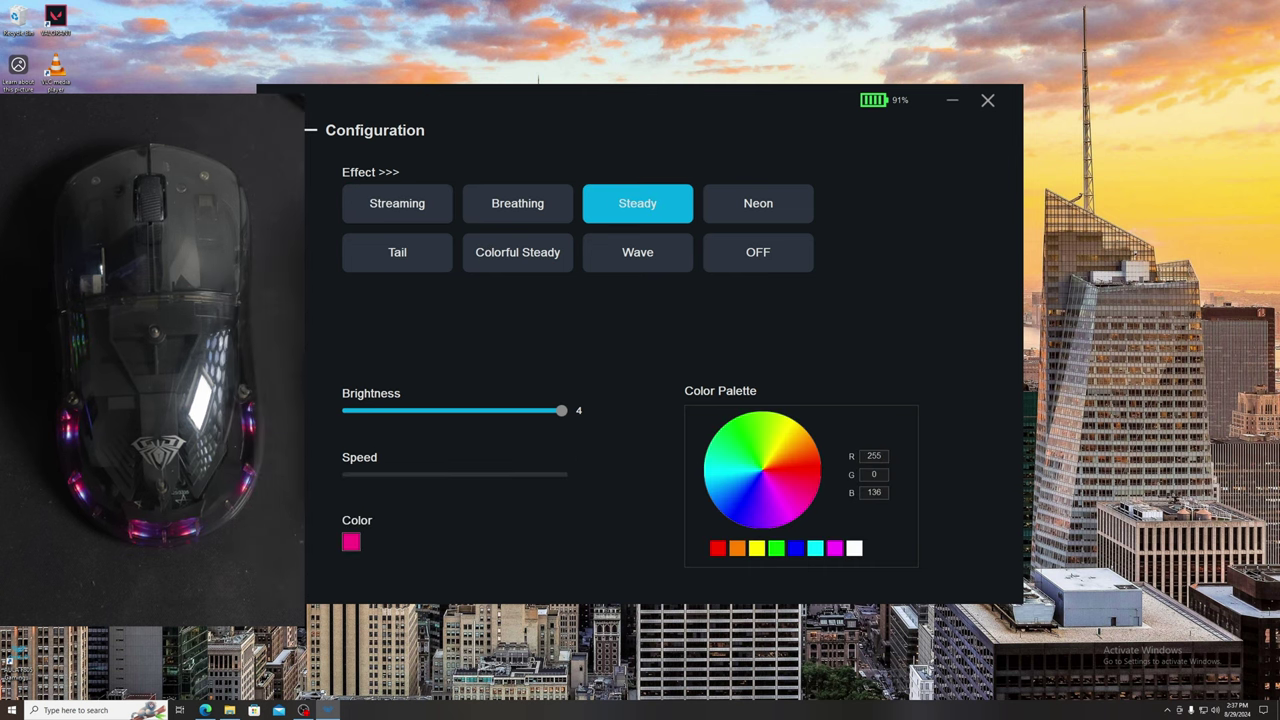
- Open the mouse button customization settings and view the list of available profiles without switching from Profile1
click(285, 256)
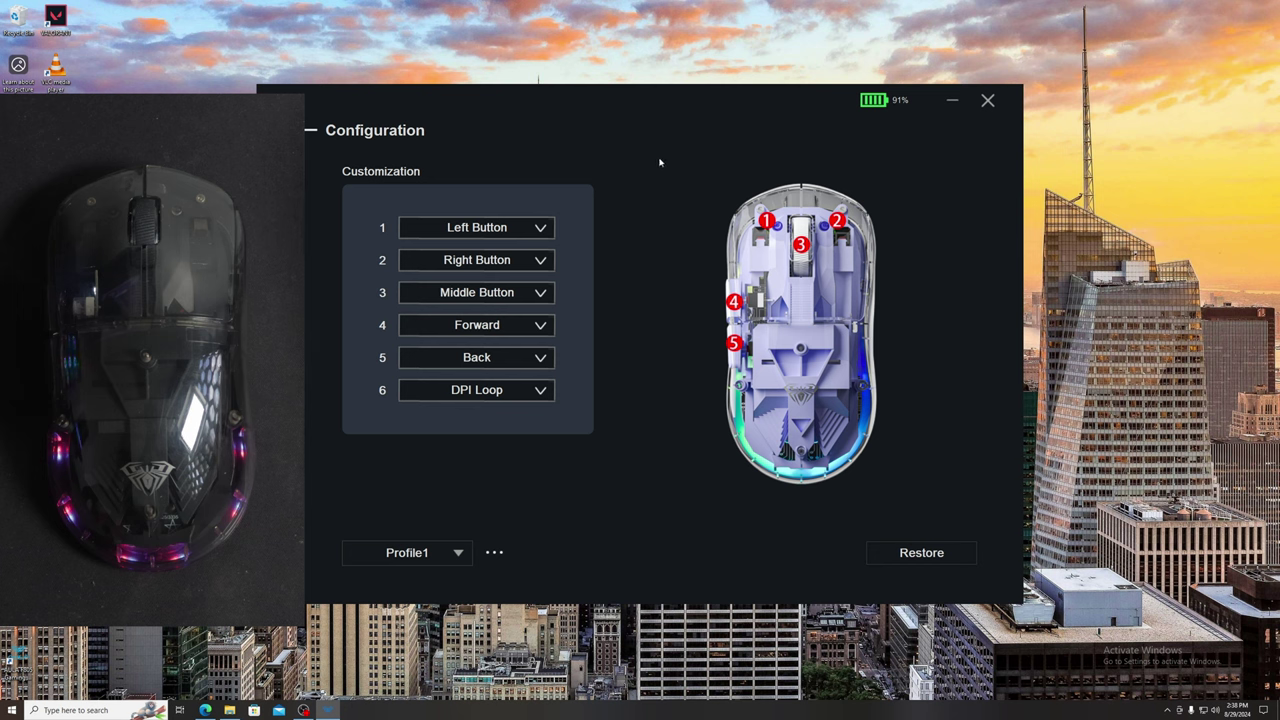
click(466, 555)
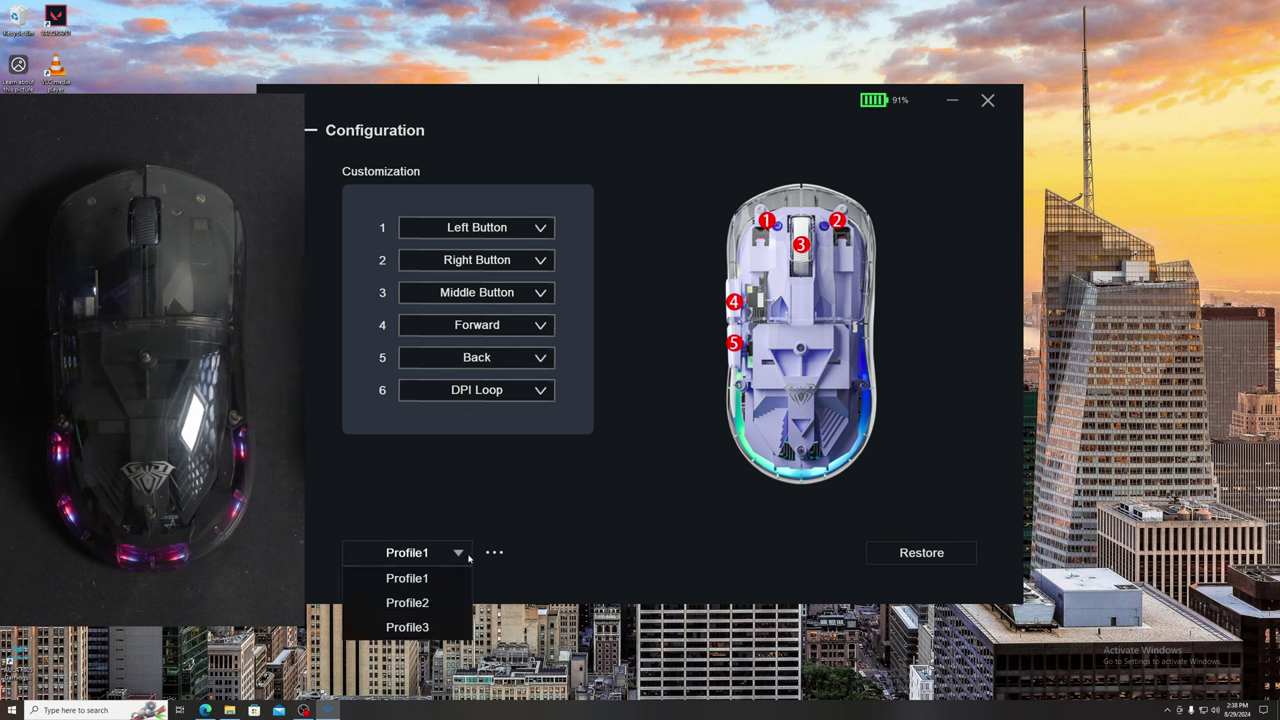
click(566, 323)
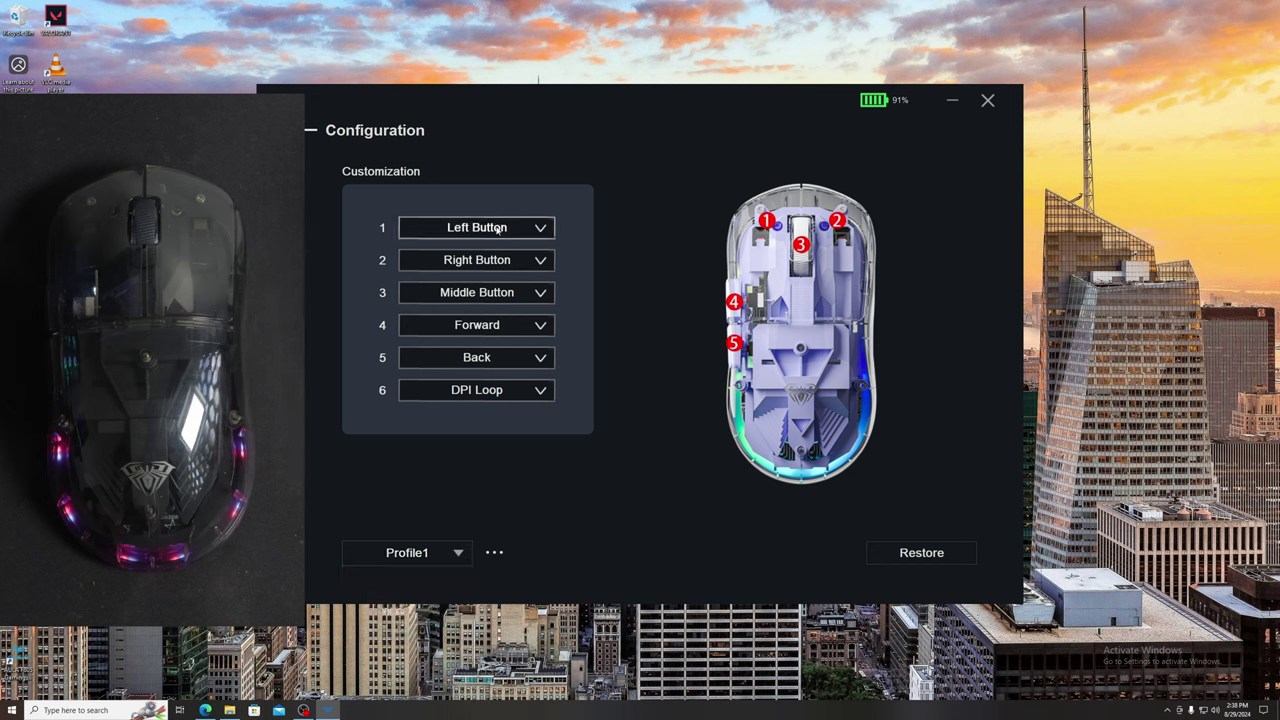